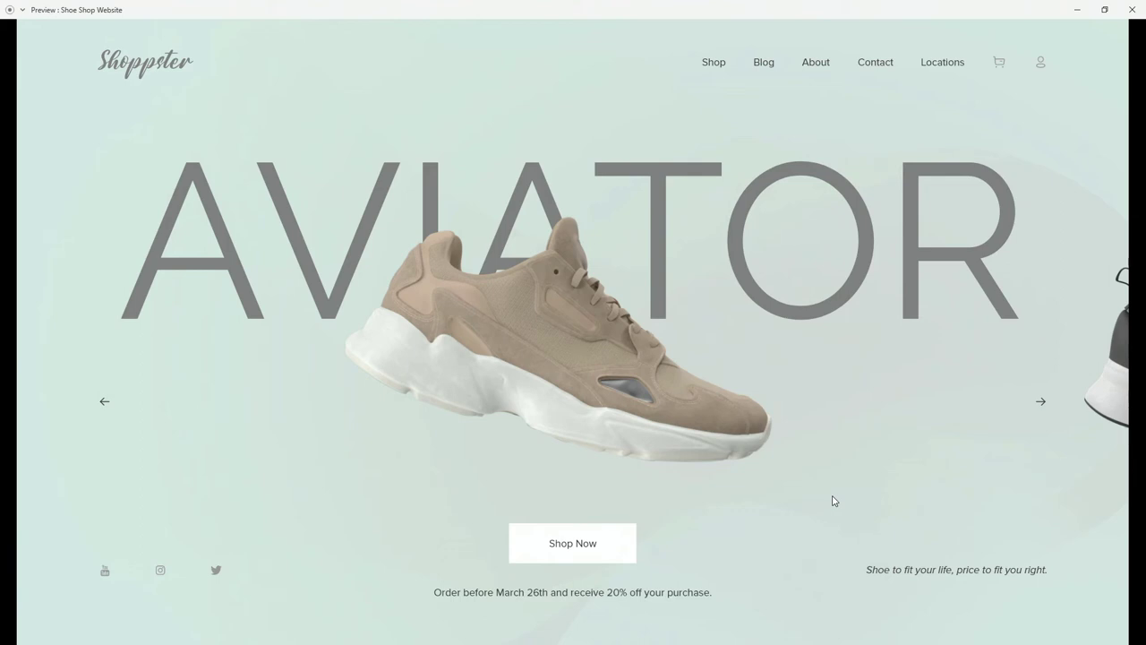
# Step the preview slider forward, then back through CLUBBER, RUNNER and AVIATOR.
pyautogui.click(1040, 402)
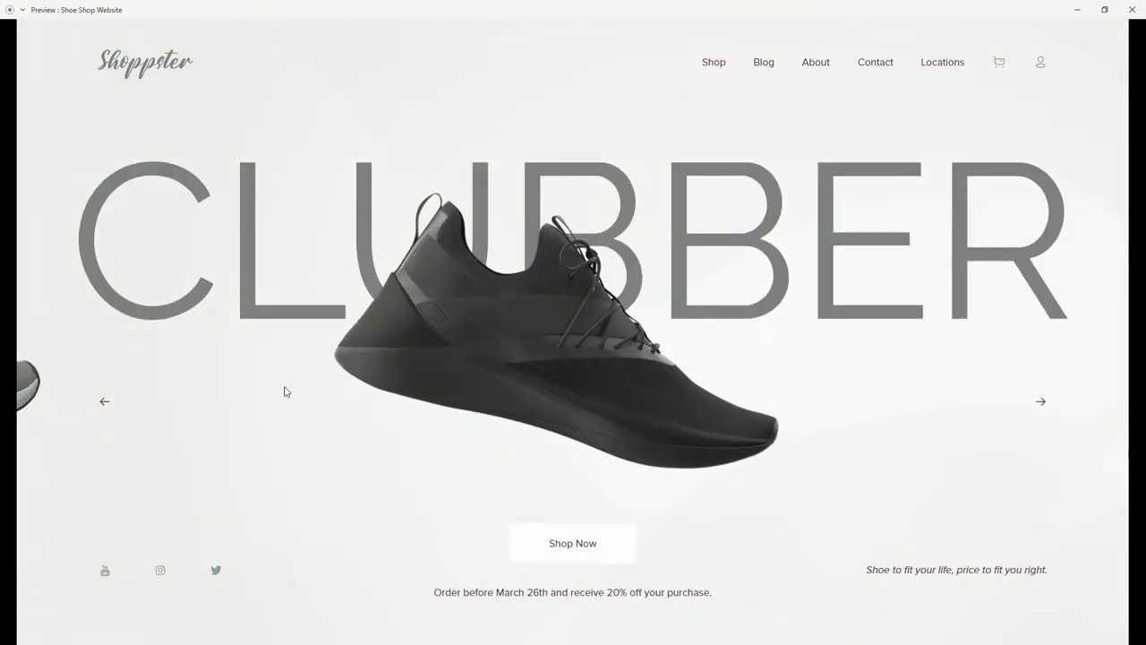
pyautogui.click(103, 404)
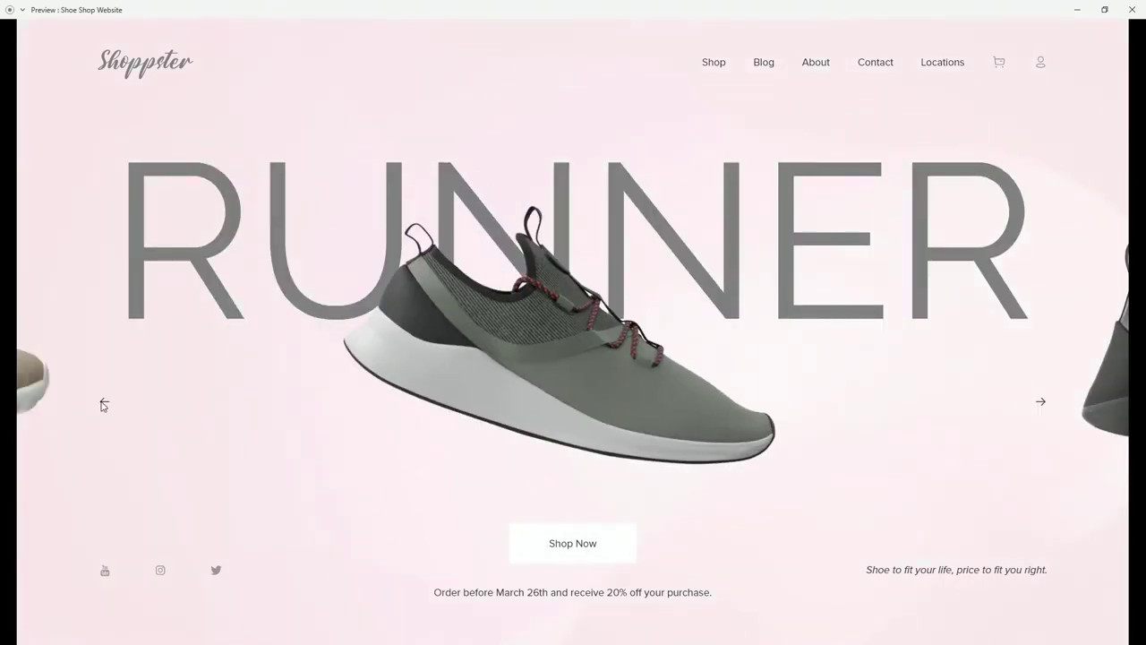
pyautogui.click(103, 404)
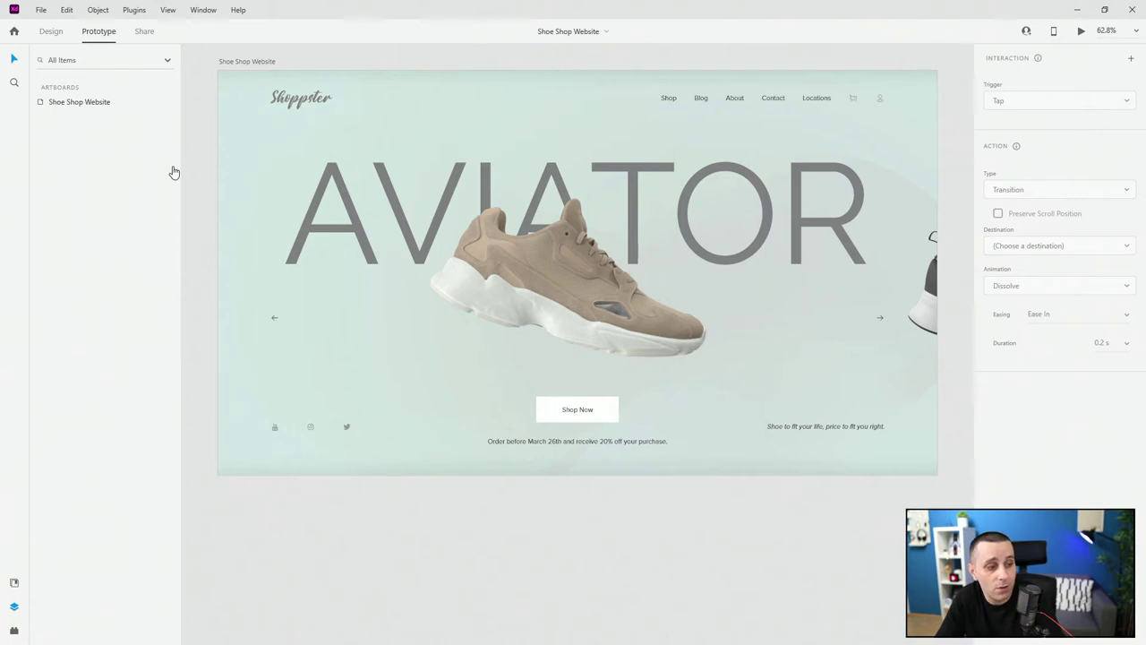
# Show the Document Assets, select the Shoe Shop Website artboard and switch to Design mode.
pyautogui.click(13, 582)
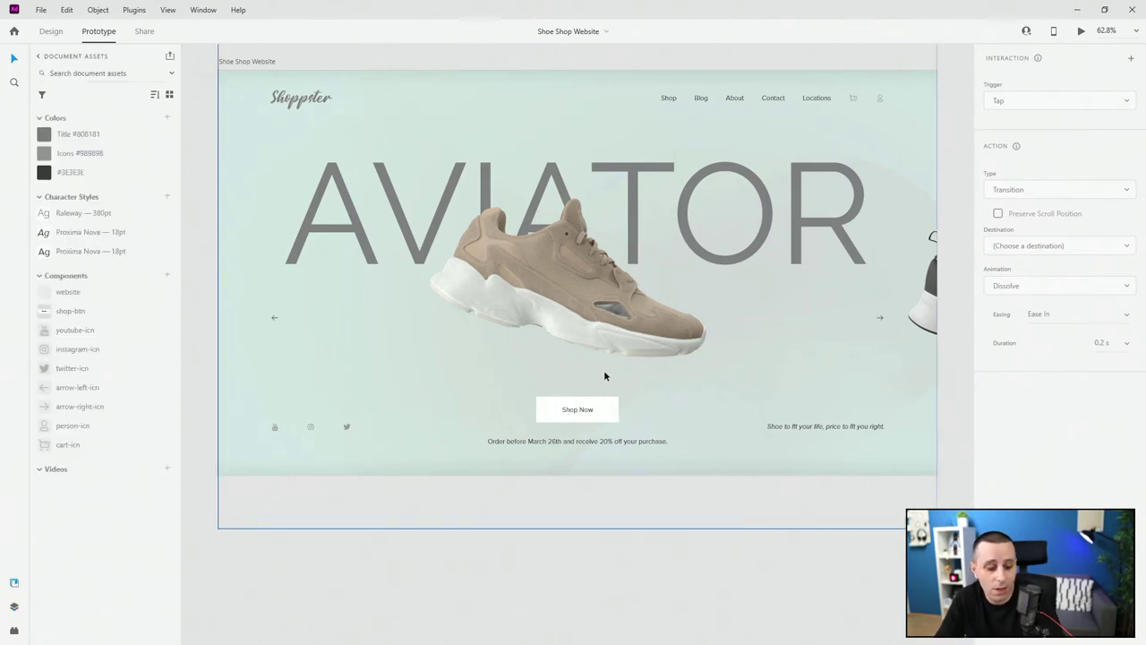
pyautogui.scroll(-2, 593, 322)
pyautogui.scroll(-1, 589, 306)
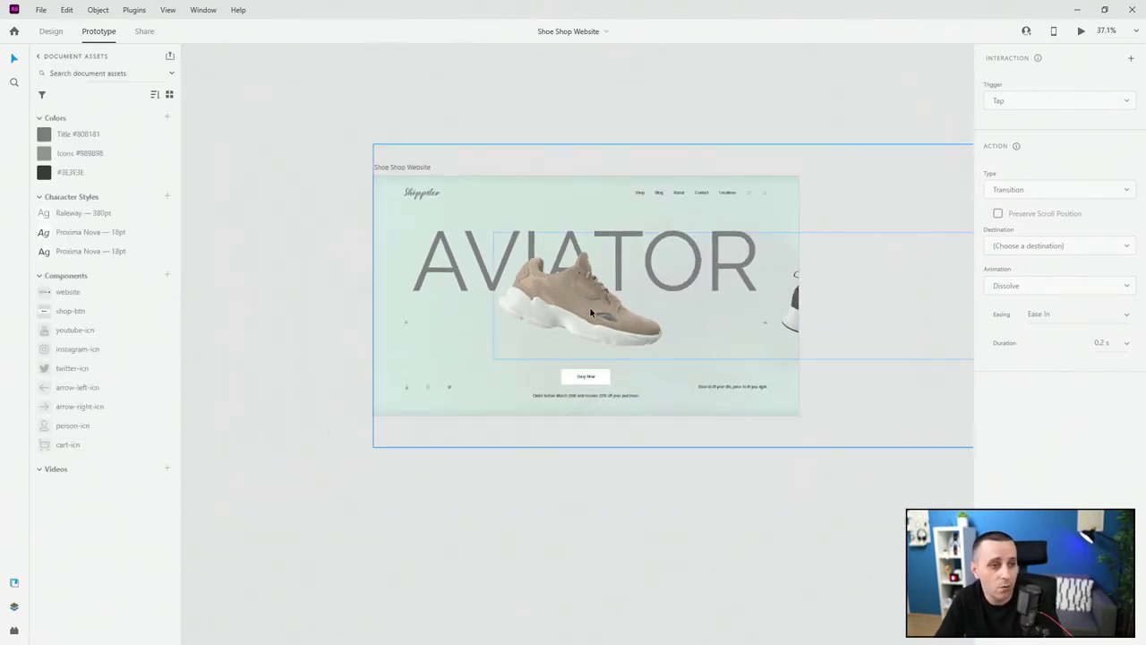
pyautogui.click(410, 169)
pyautogui.click(39, 37)
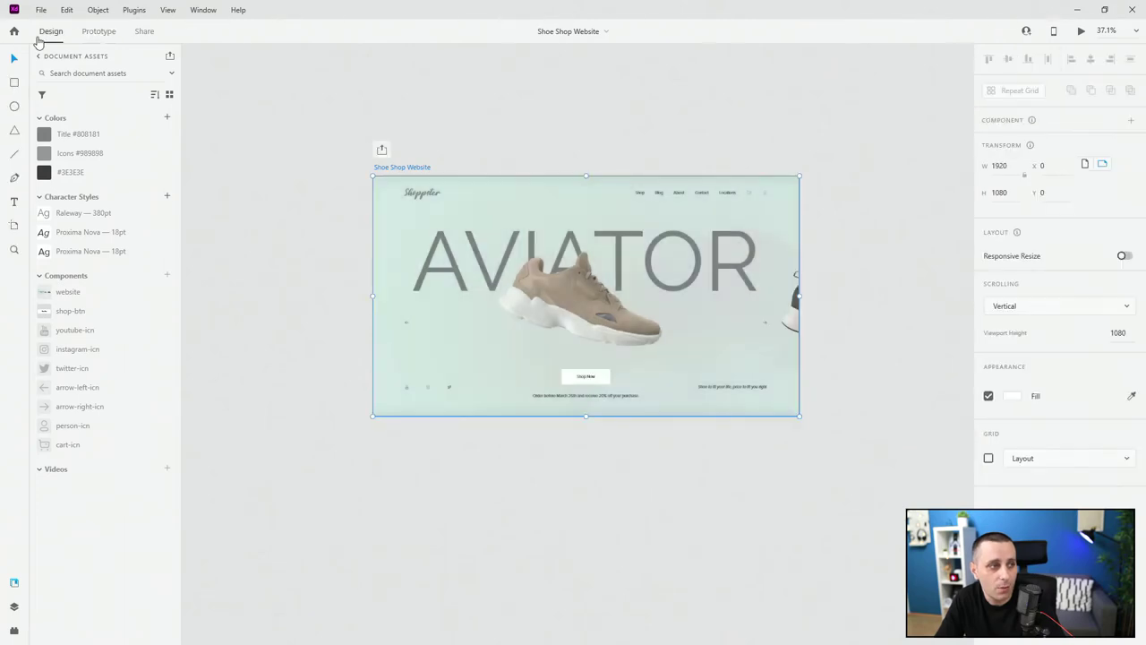
# Select the website component and check its shoe2 RUNNER, shoe3 CLUBBER and default AVIATOR states.
pyautogui.click(14, 607)
pyautogui.click(419, 230)
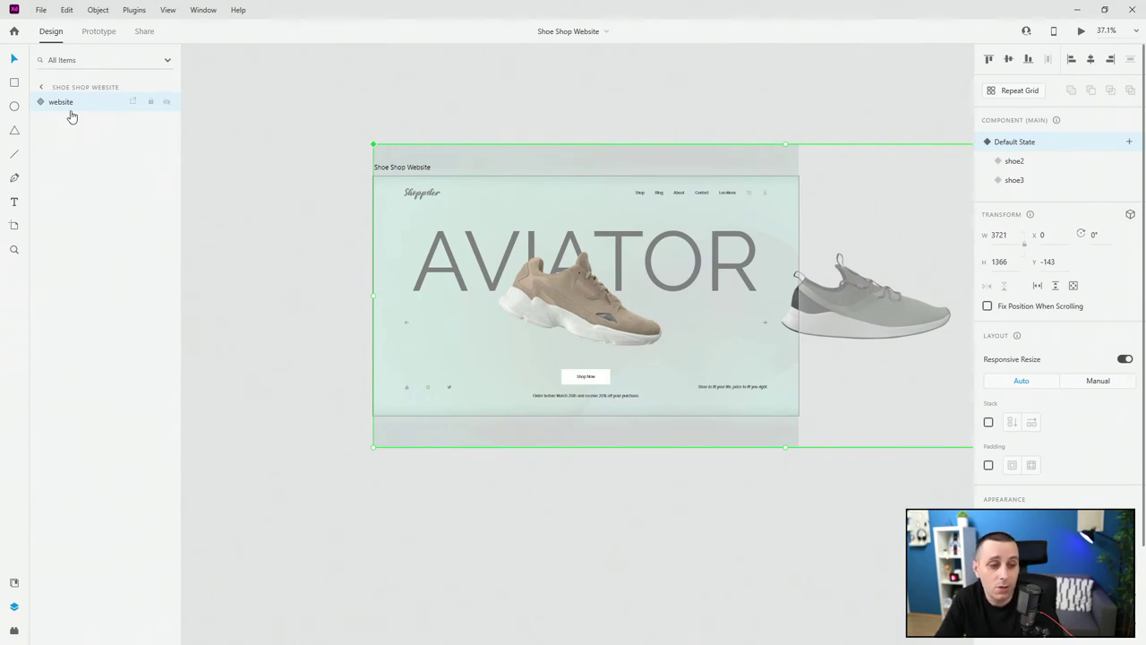
pyautogui.click(1042, 162)
pyautogui.click(1034, 182)
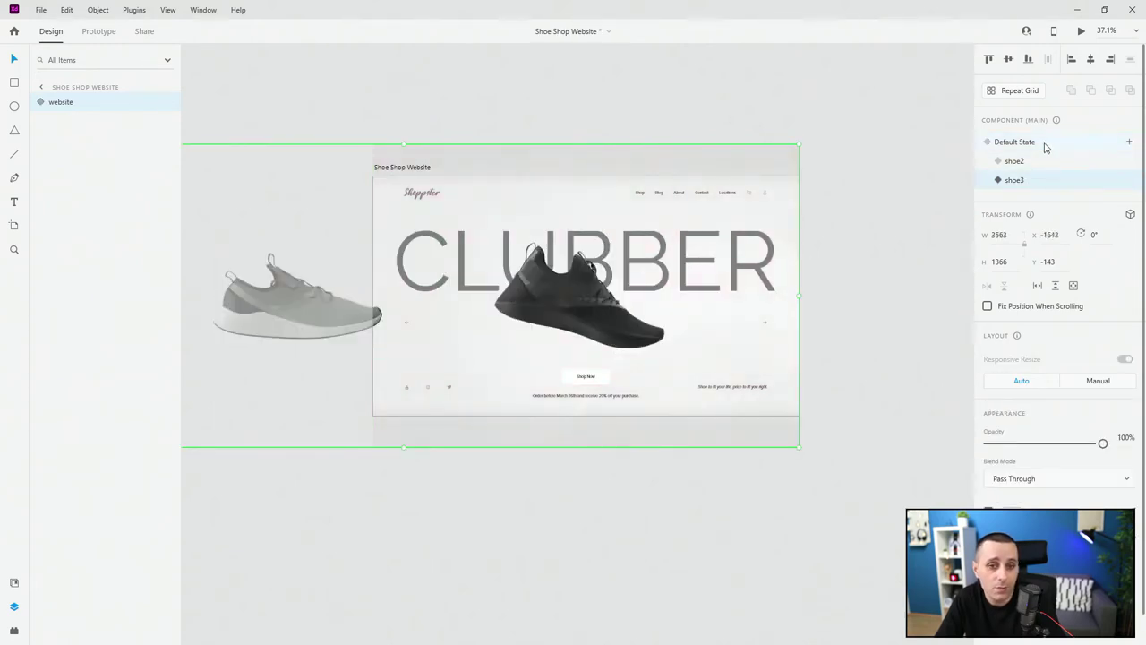
pyautogui.click(1044, 147)
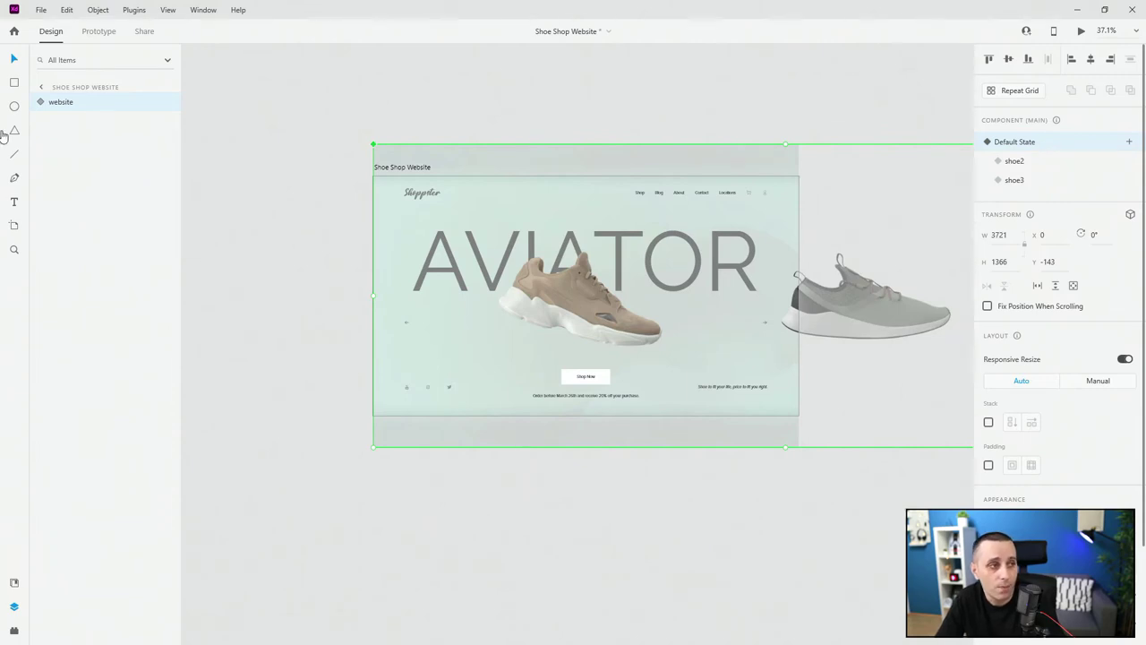
# Expand the website component's layers and select the navigation group.
pyautogui.click(37, 103)
pyautogui.scroll(4, 640, 205)
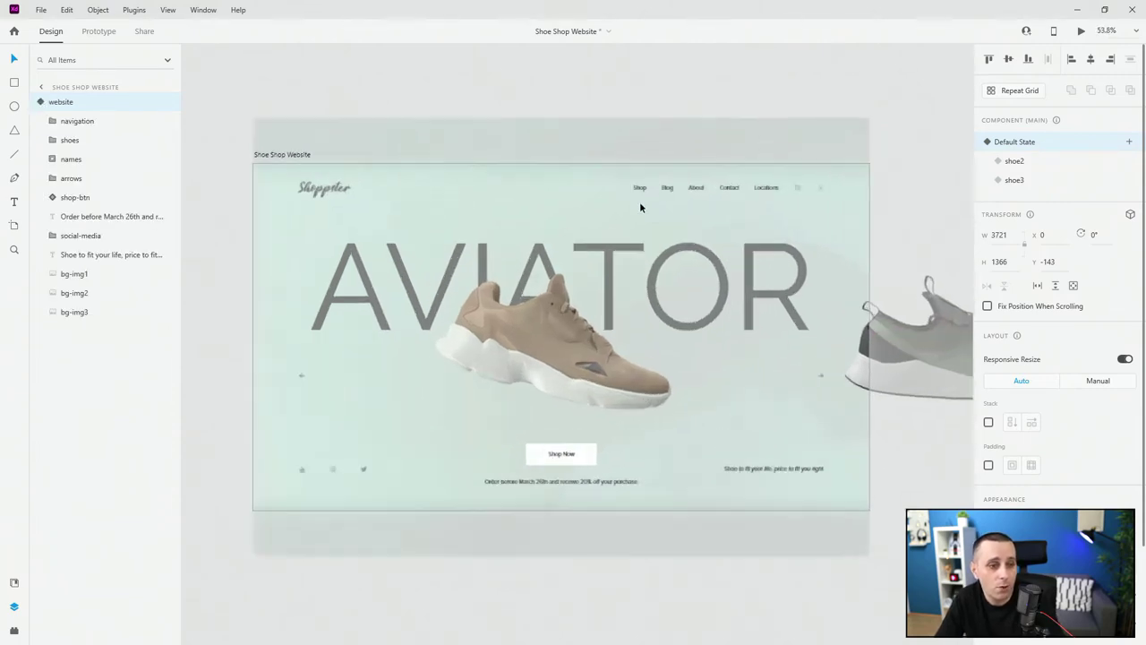
pyautogui.click(75, 123)
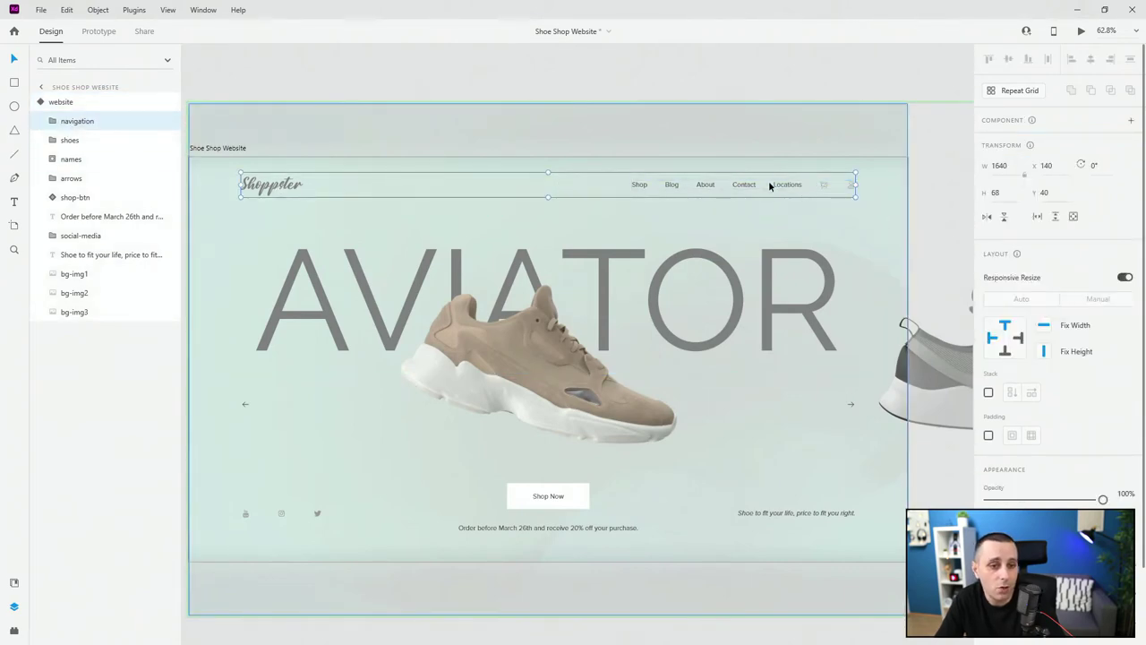
pyautogui.scroll(8, 859, 182)
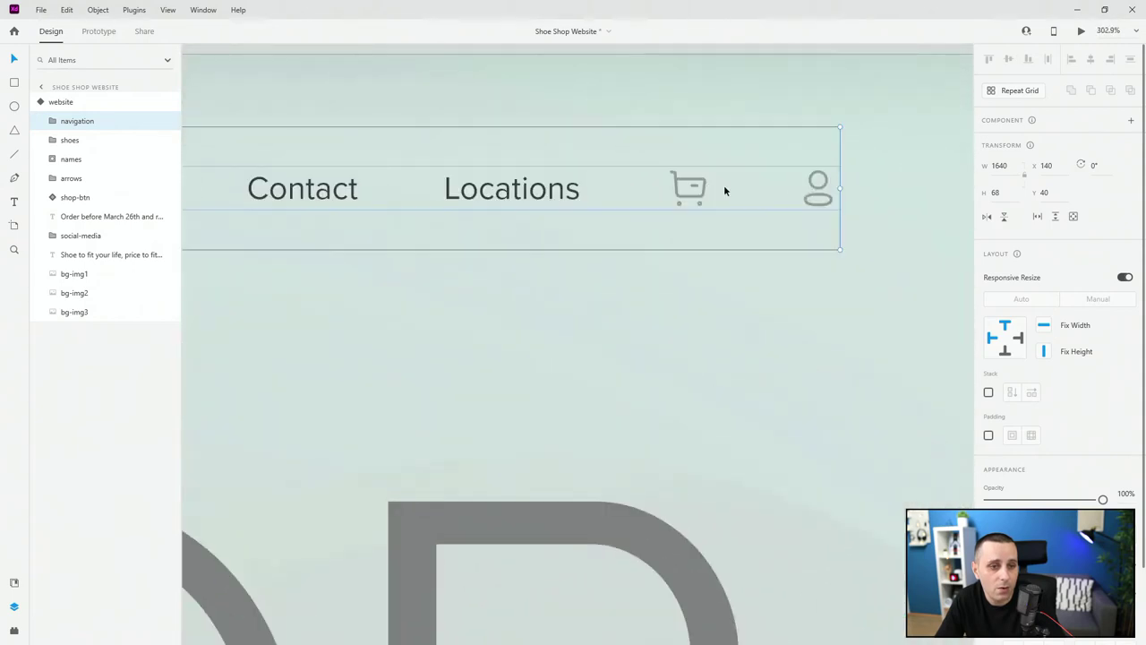
pyautogui.scroll(-8, 829, 193)
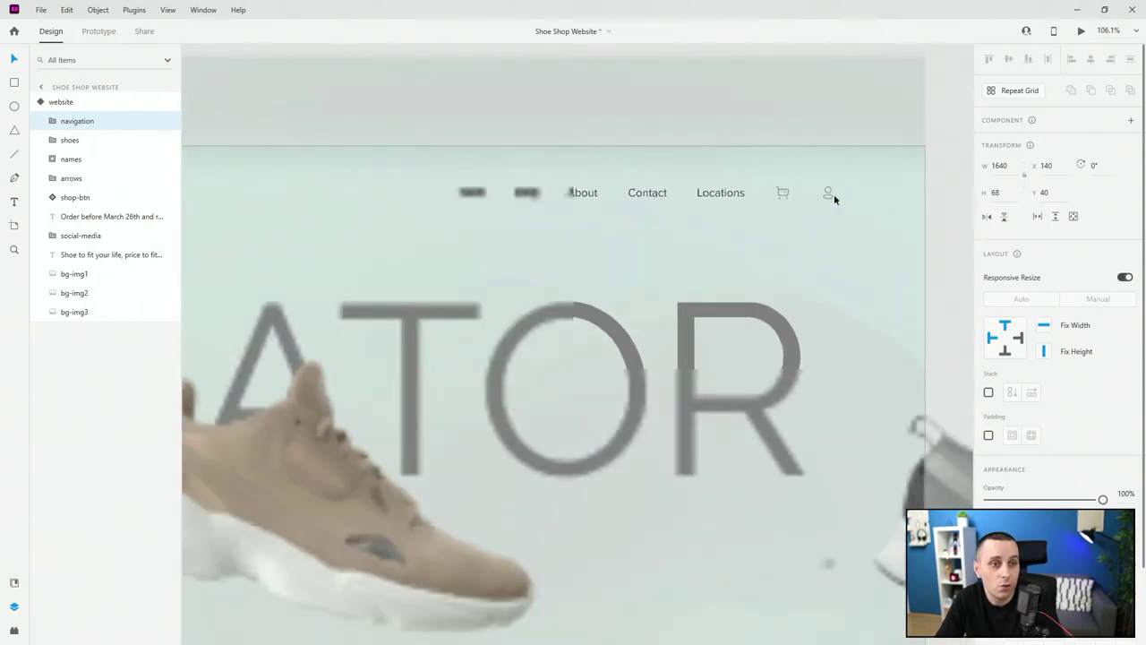
pyautogui.scroll(-2, 880, 228)
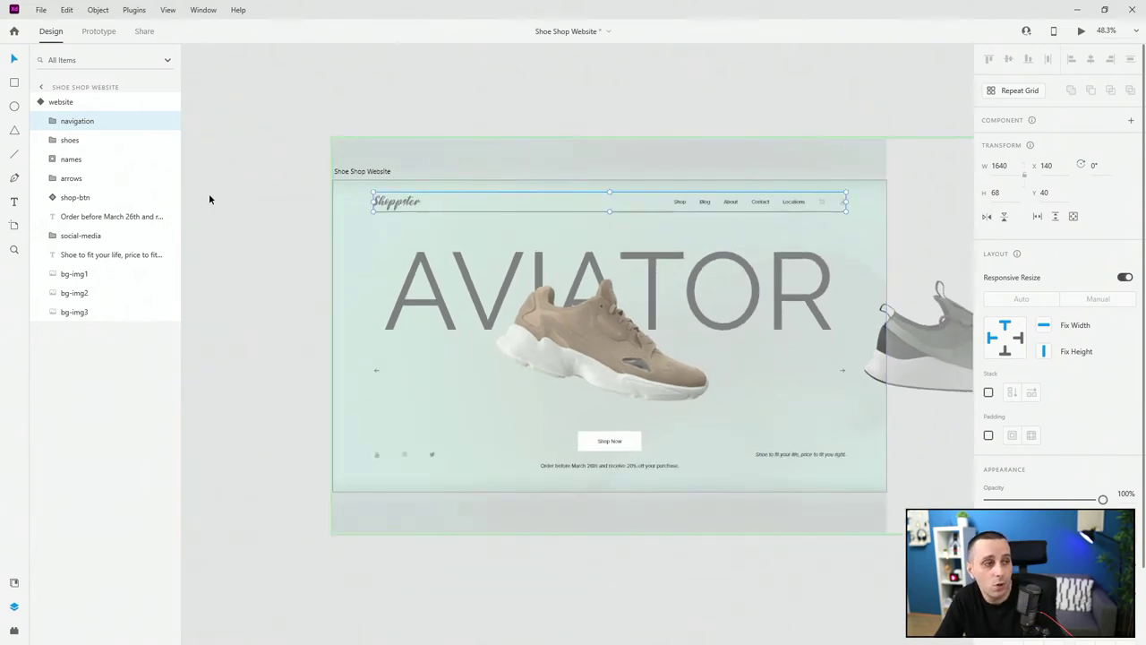
# Select shoe-1 in the expanded shoes group and rotate it to 15°.
pyautogui.click(85, 140)
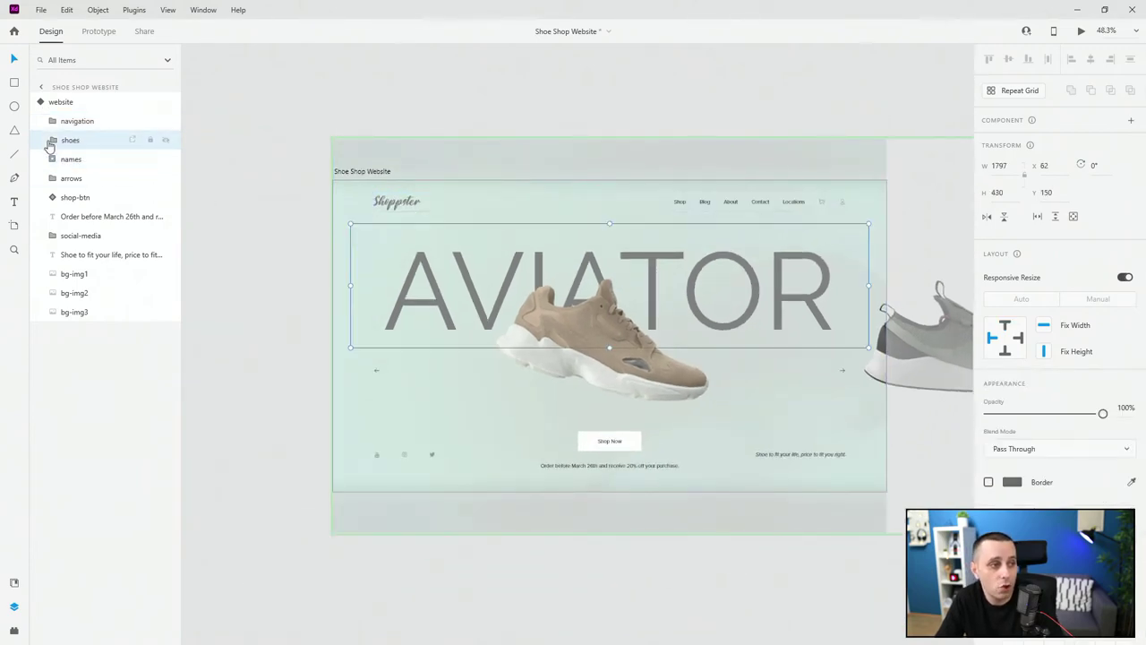
pyautogui.click(41, 140)
pyautogui.click(85, 158)
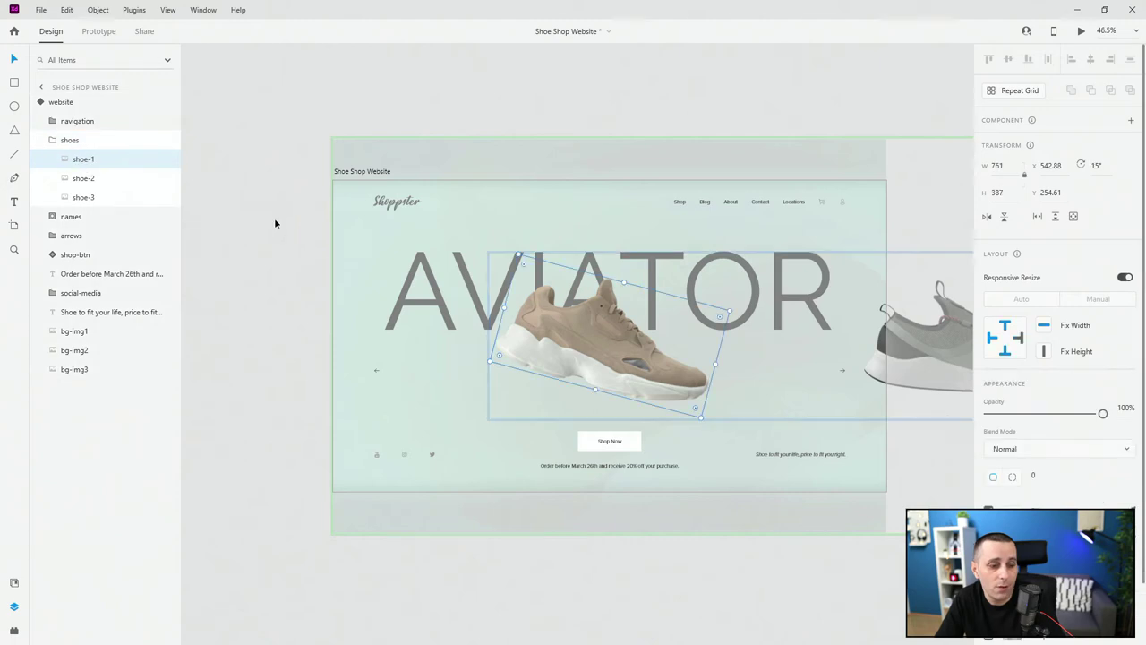
pyautogui.scroll(-2, 275, 224)
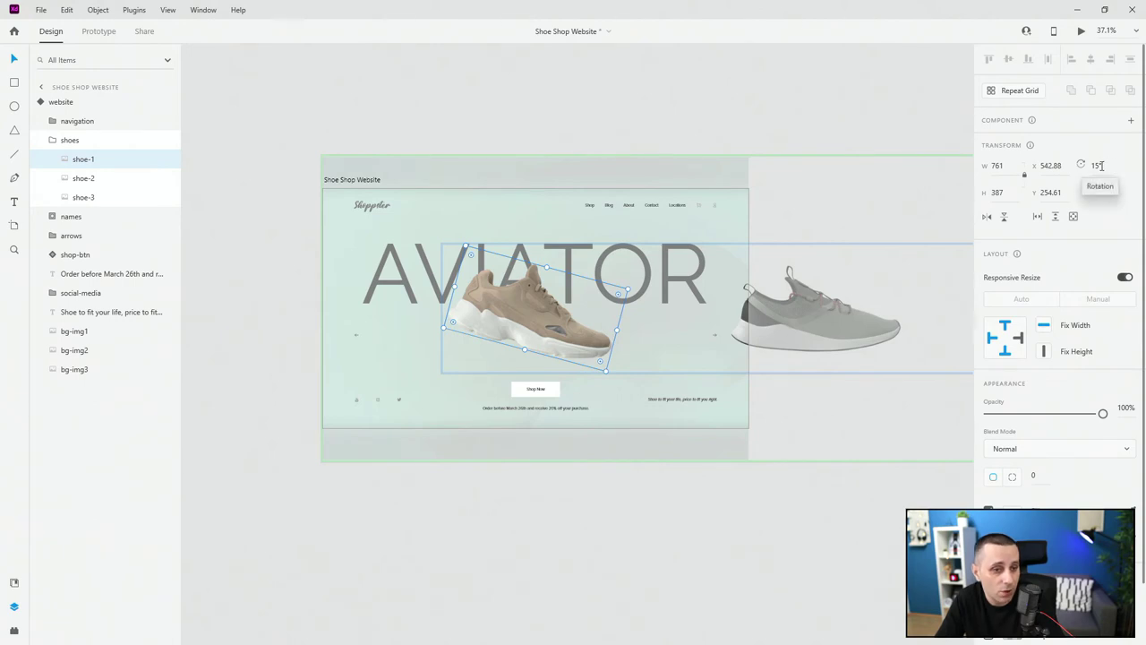
pyautogui.scroll(-2, 565, 274)
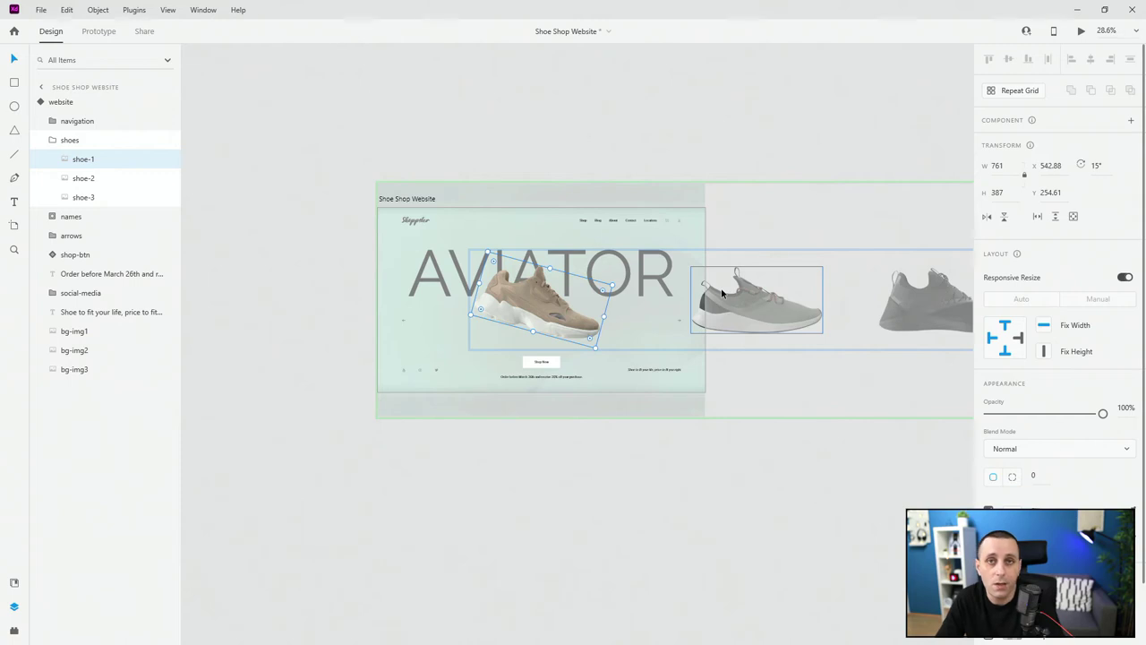
pyautogui.click(52, 140)
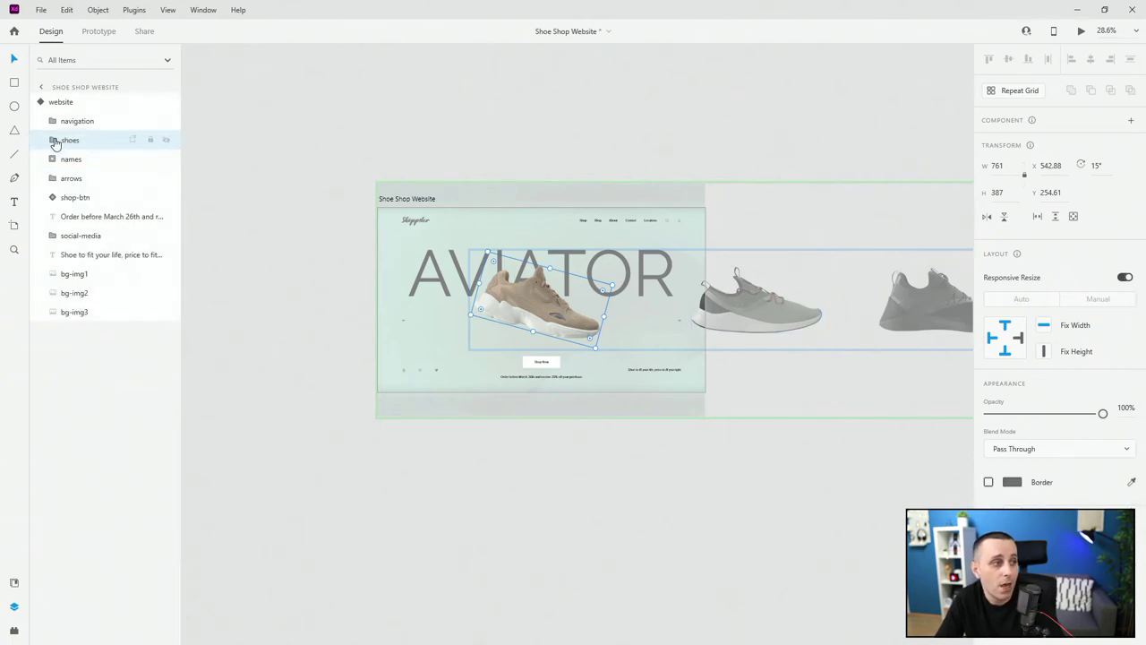
pyautogui.click(69, 159)
pyautogui.hotkey('ctrl', '=')
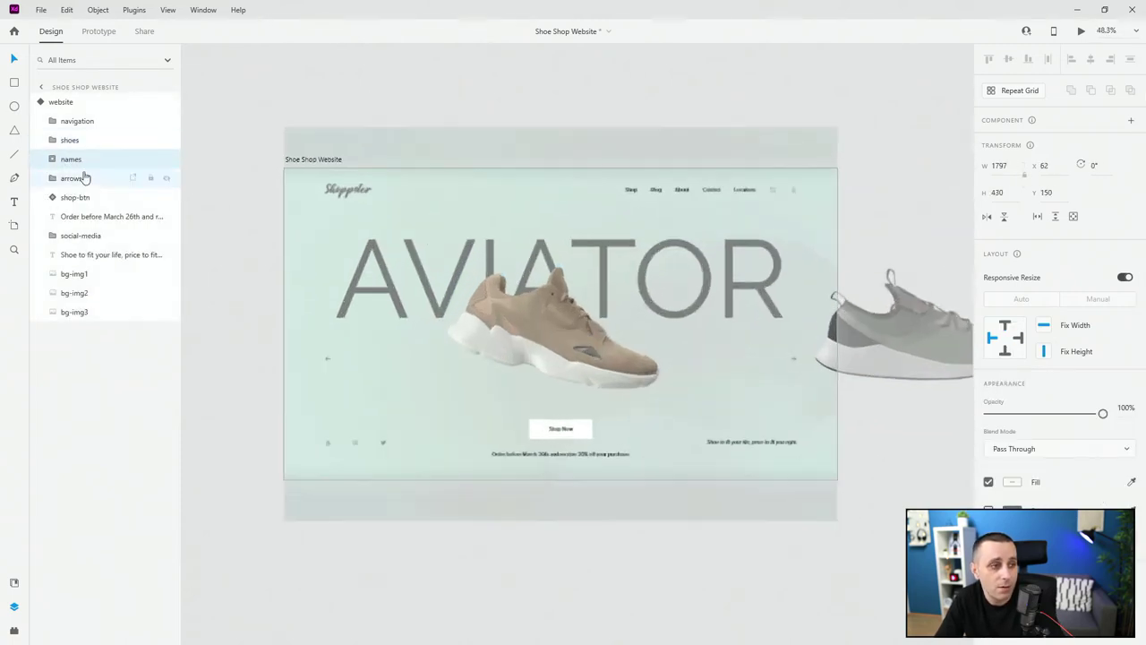
pyautogui.click(52, 159)
pyautogui.click(86, 197)
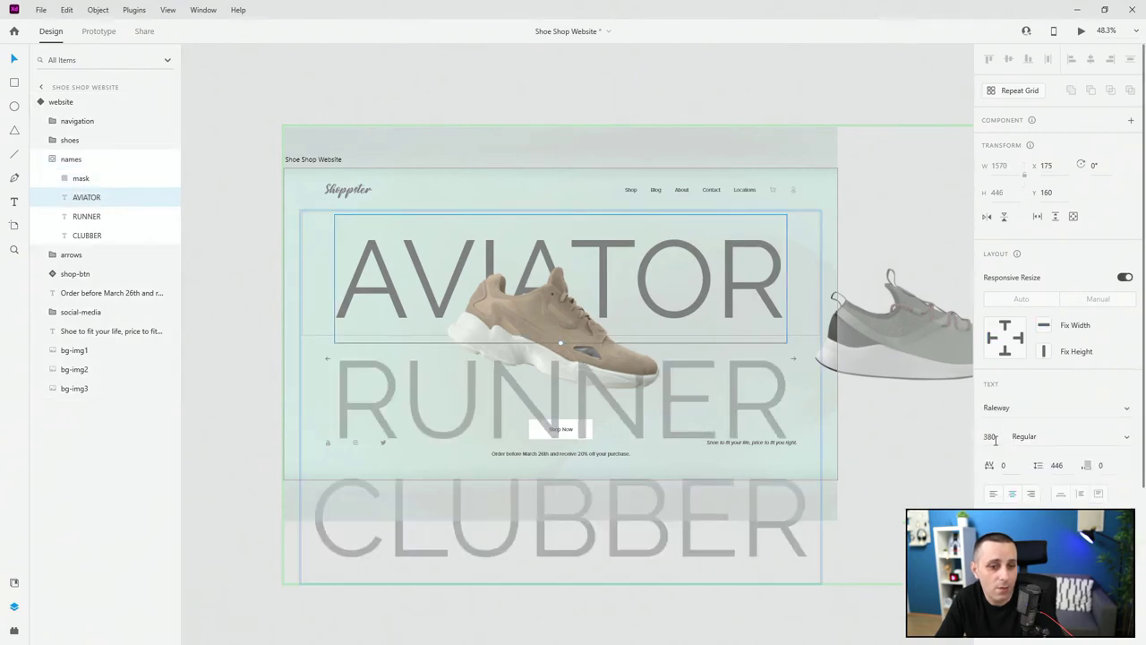
pyautogui.click(93, 219)
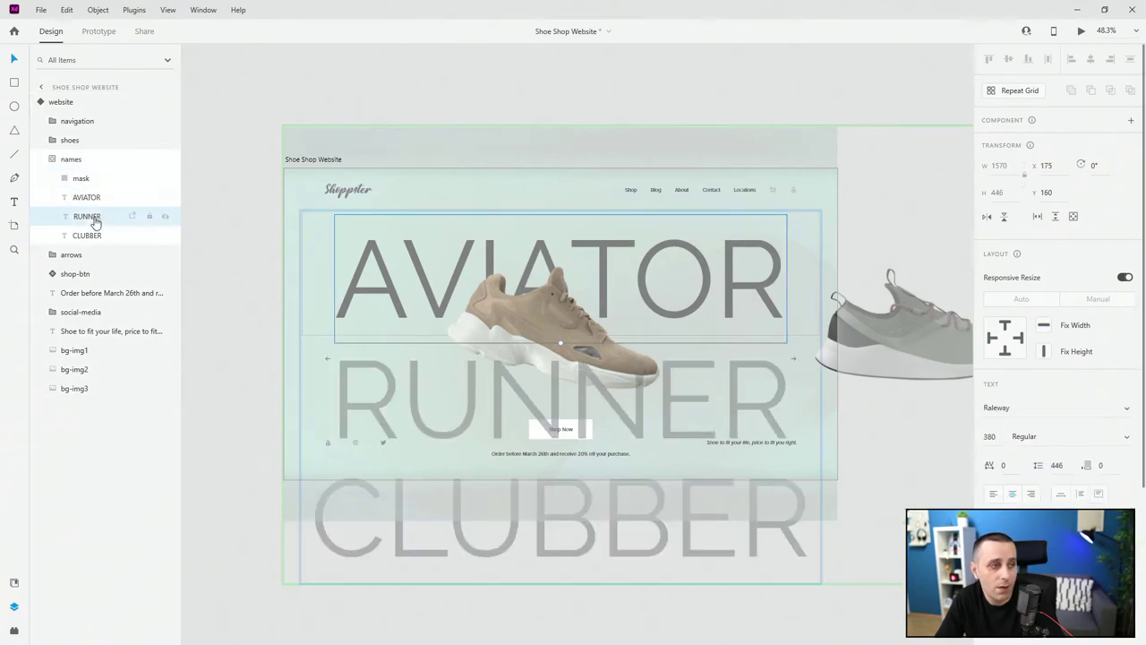
pyautogui.click(88, 235)
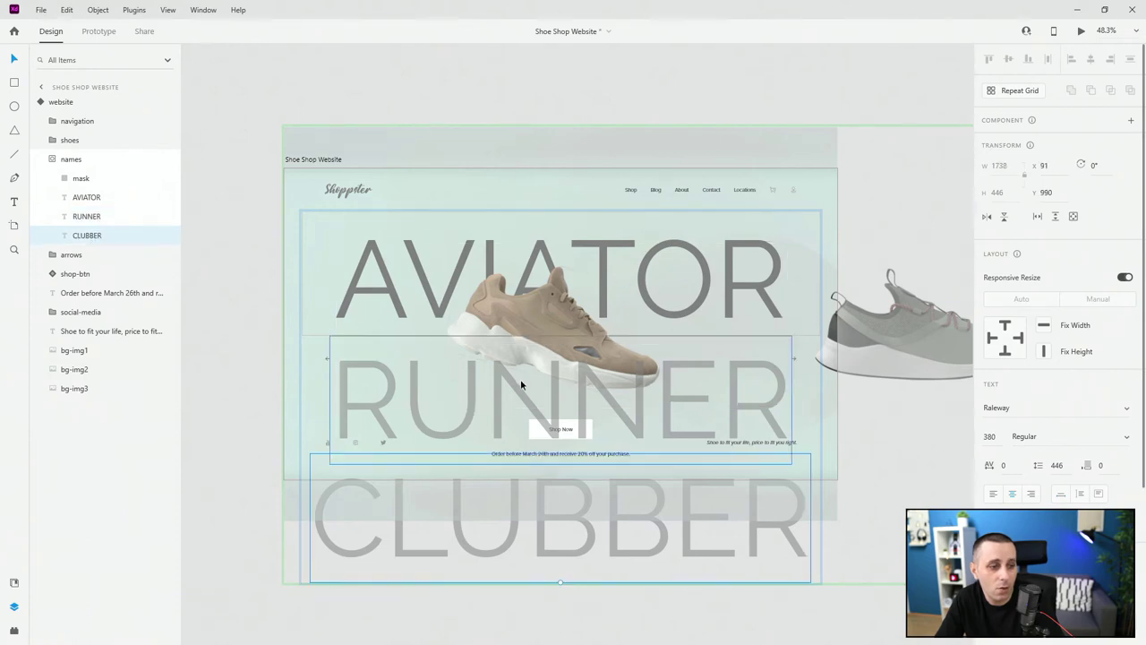
pyautogui.click(86, 179)
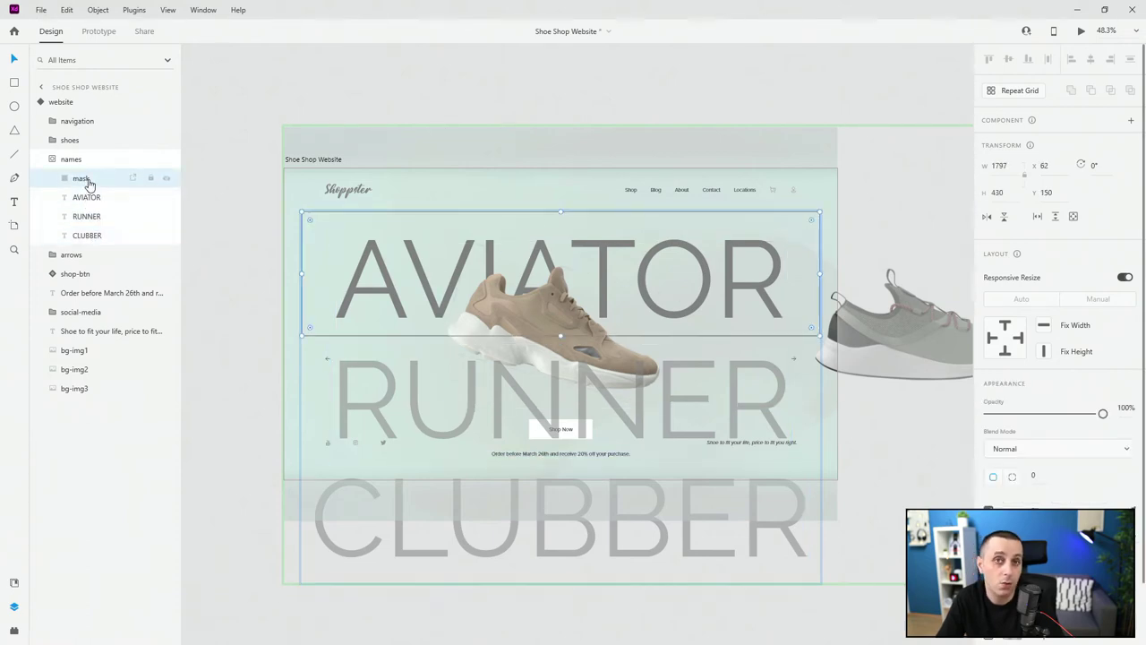
pyautogui.click(56, 158)
pyautogui.click(53, 160)
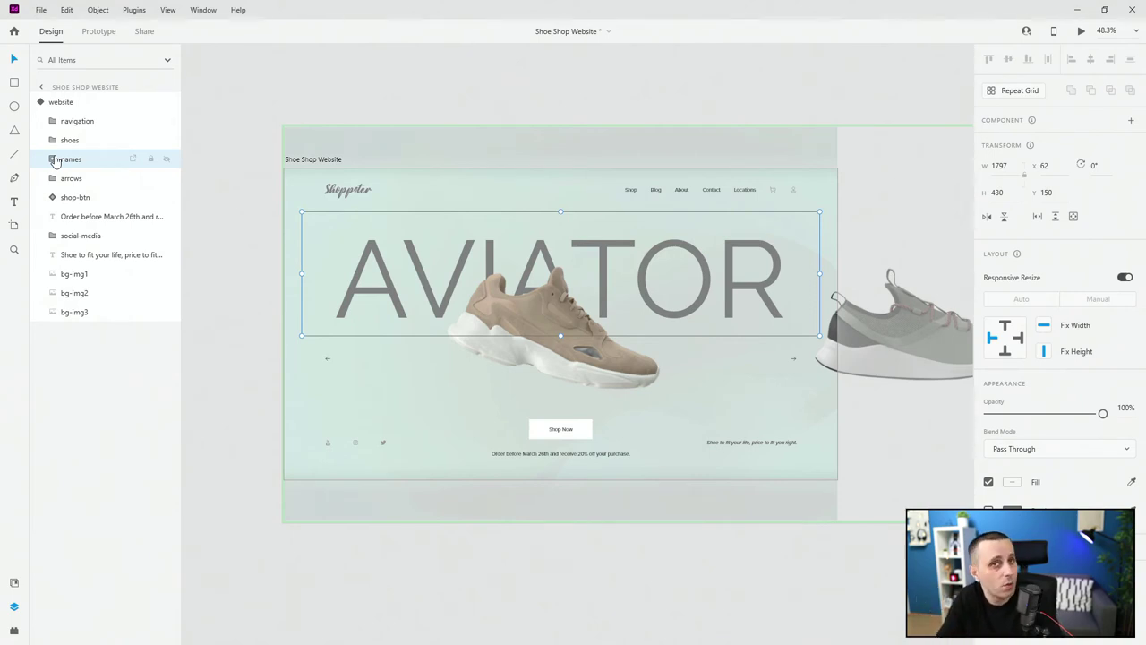
pyautogui.click(51, 178)
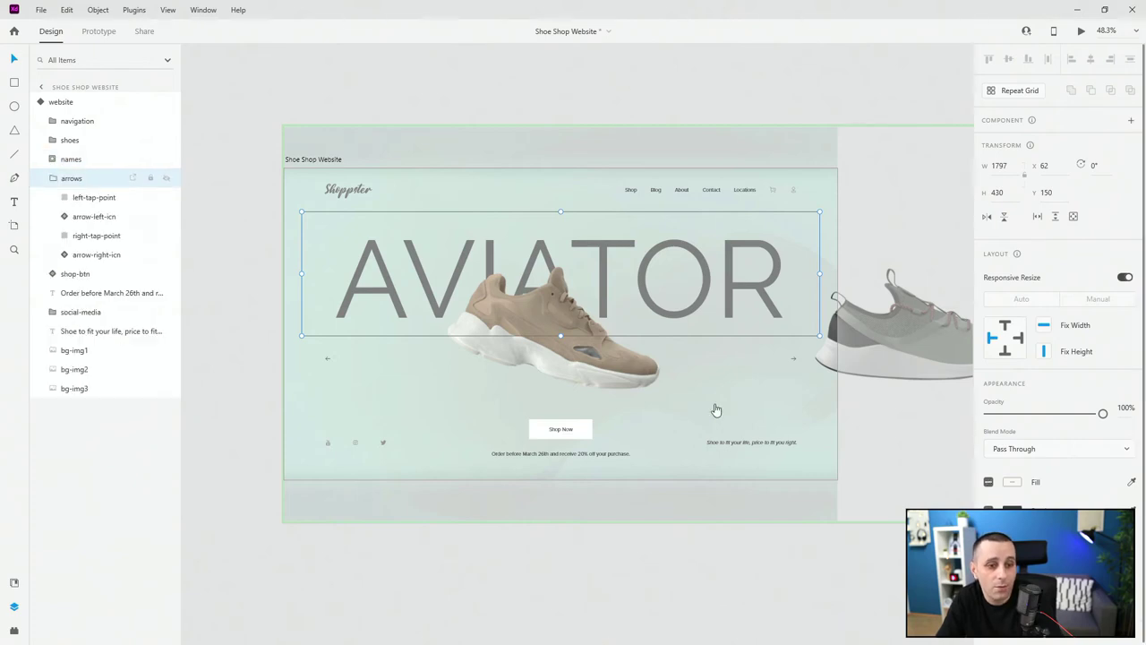
pyautogui.click(93, 198)
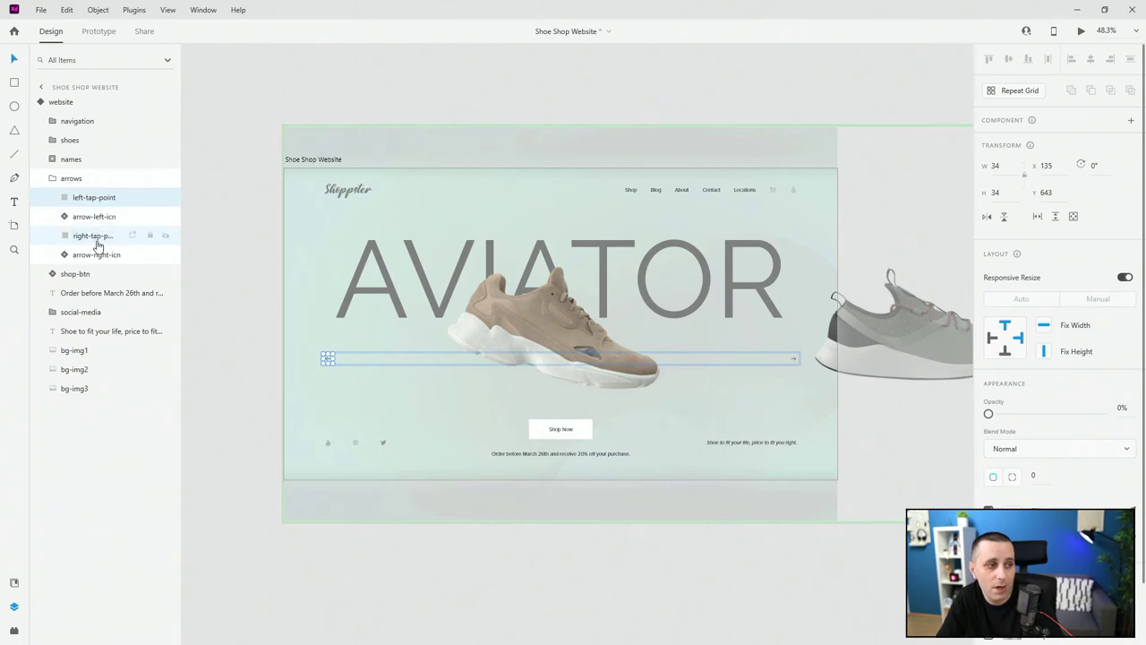
pyautogui.click(97, 240)
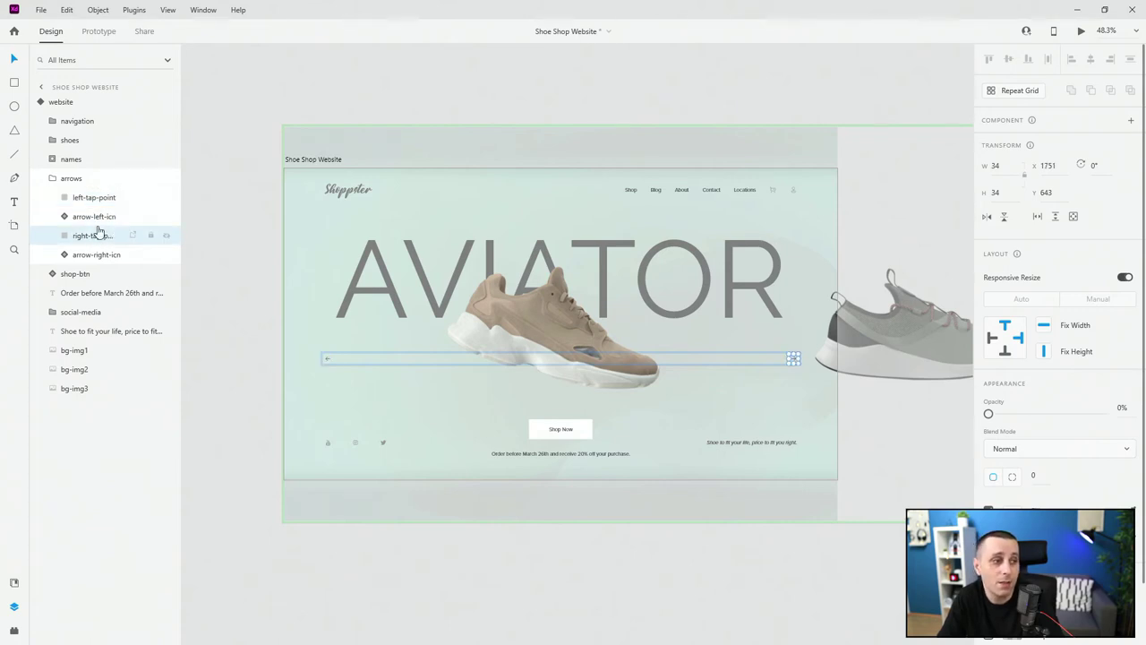
pyautogui.click(98, 218)
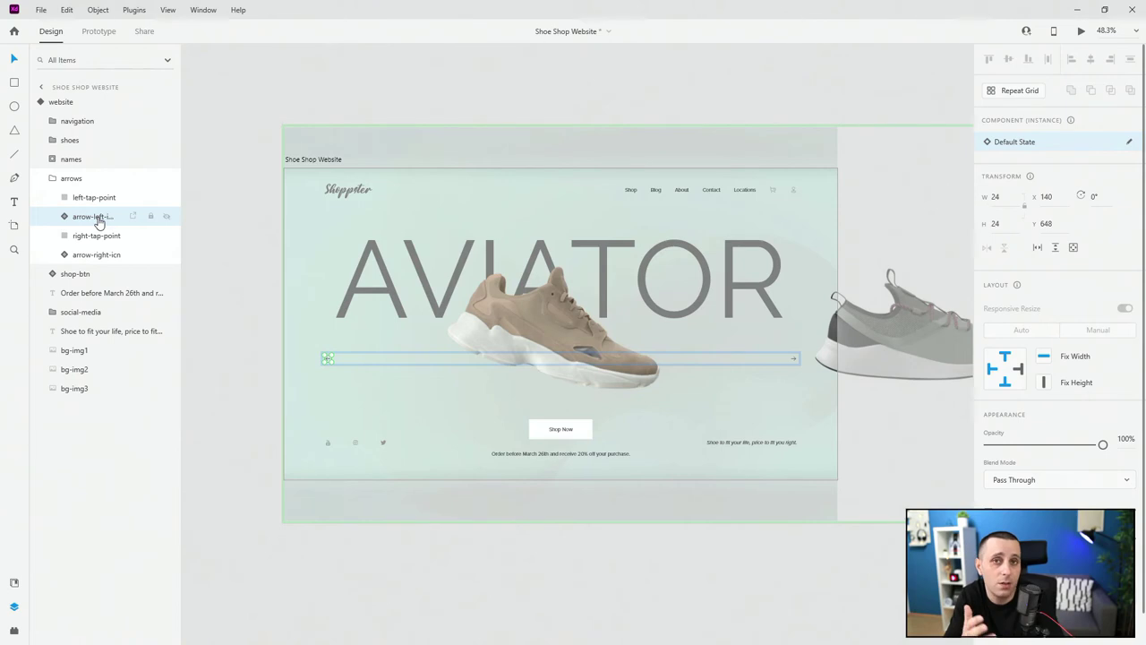
pyautogui.click(89, 198)
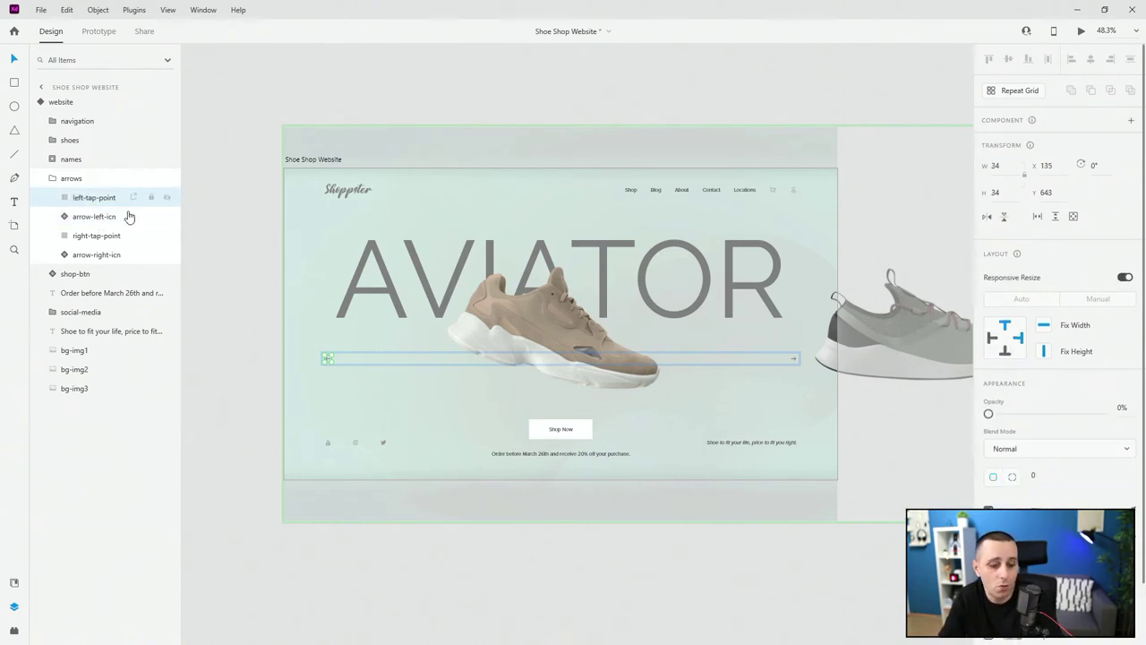
pyautogui.scroll(2, 309, 371)
pyautogui.scroll(6, 309, 371)
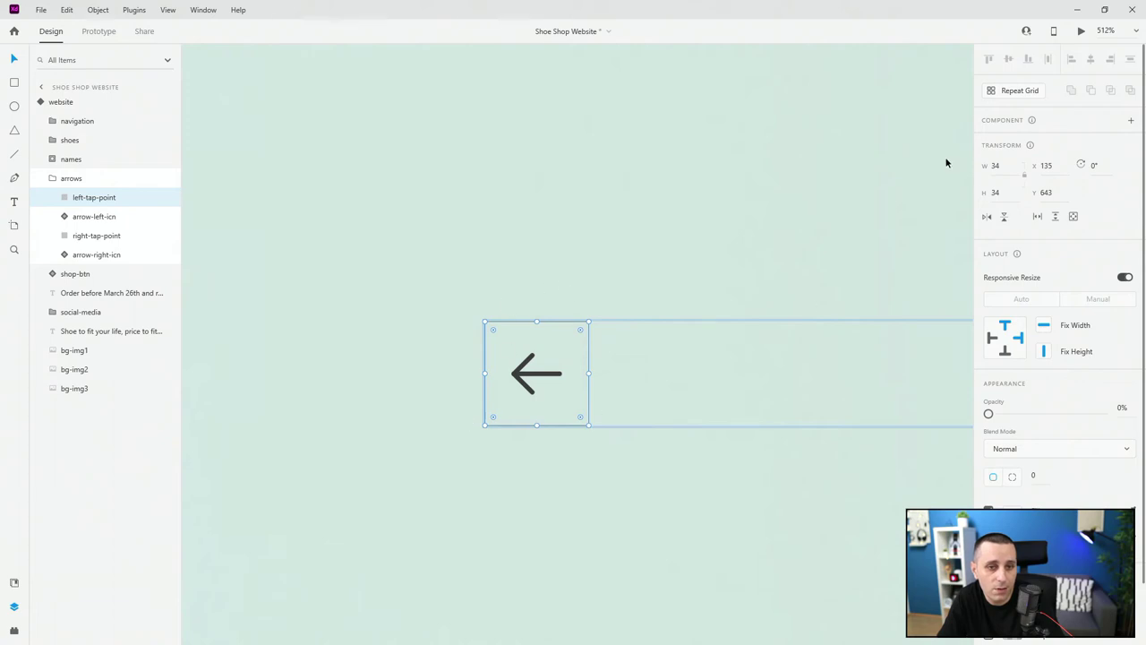
pyautogui.moveTo(990, 414); pyautogui.dragTo(1124, 410)
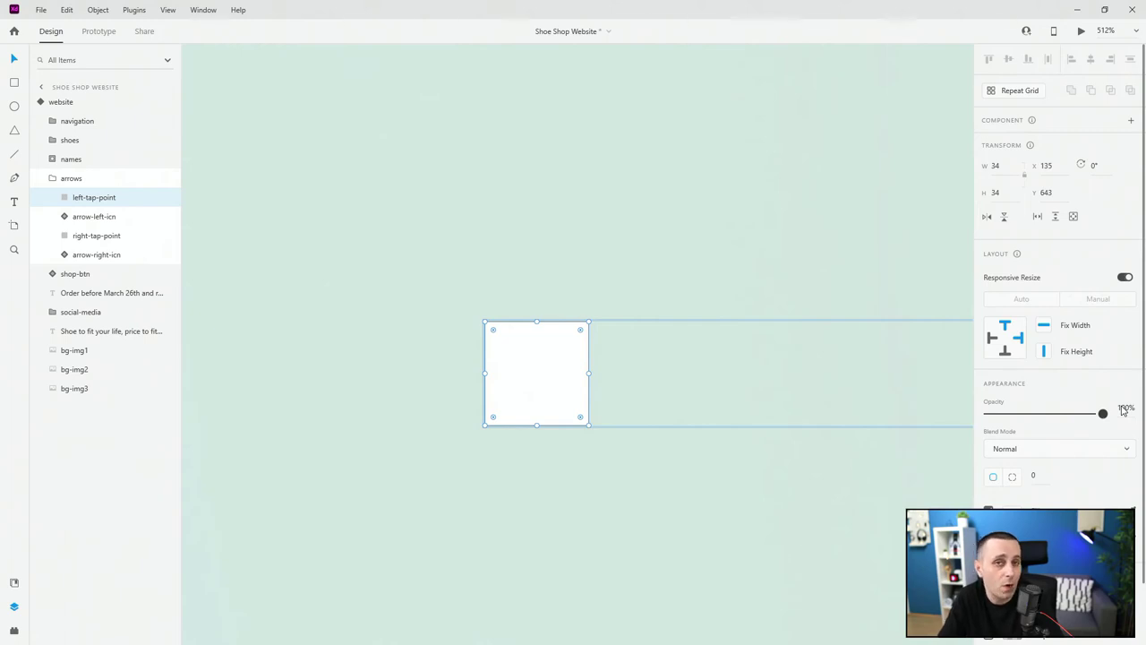
pyautogui.moveTo(1123, 410); pyautogui.dragTo(734, 404)
pyautogui.scroll(-1, 497, 326)
pyautogui.scroll(-5, 498, 326)
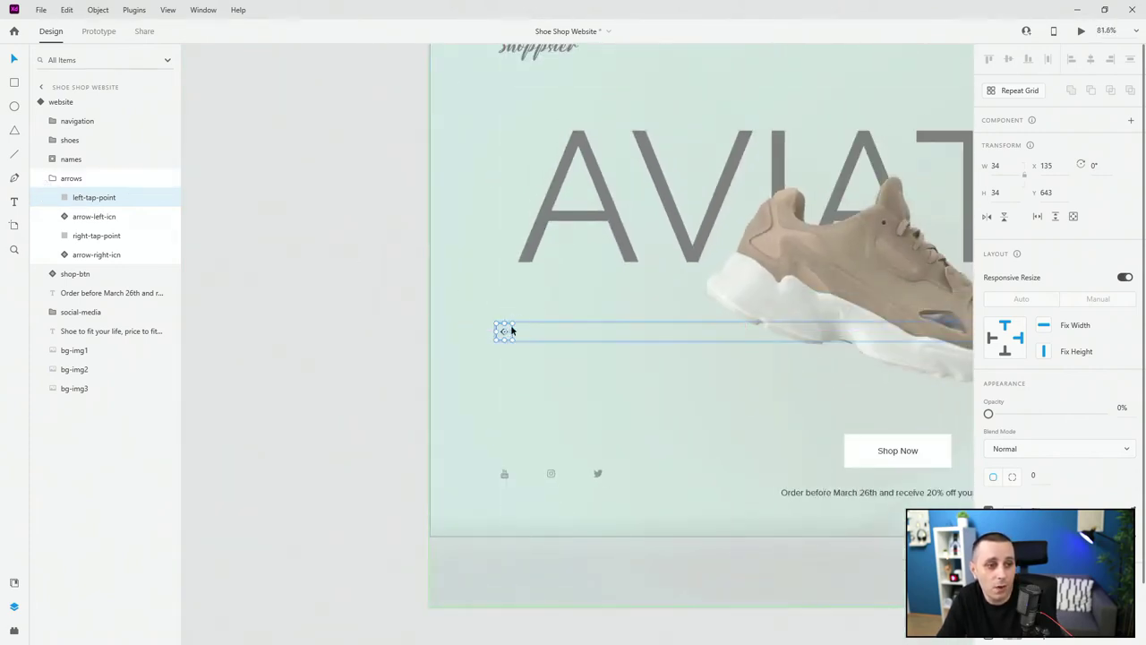
pyautogui.scroll(4, 510, 332)
pyautogui.scroll(-4, 373, 237)
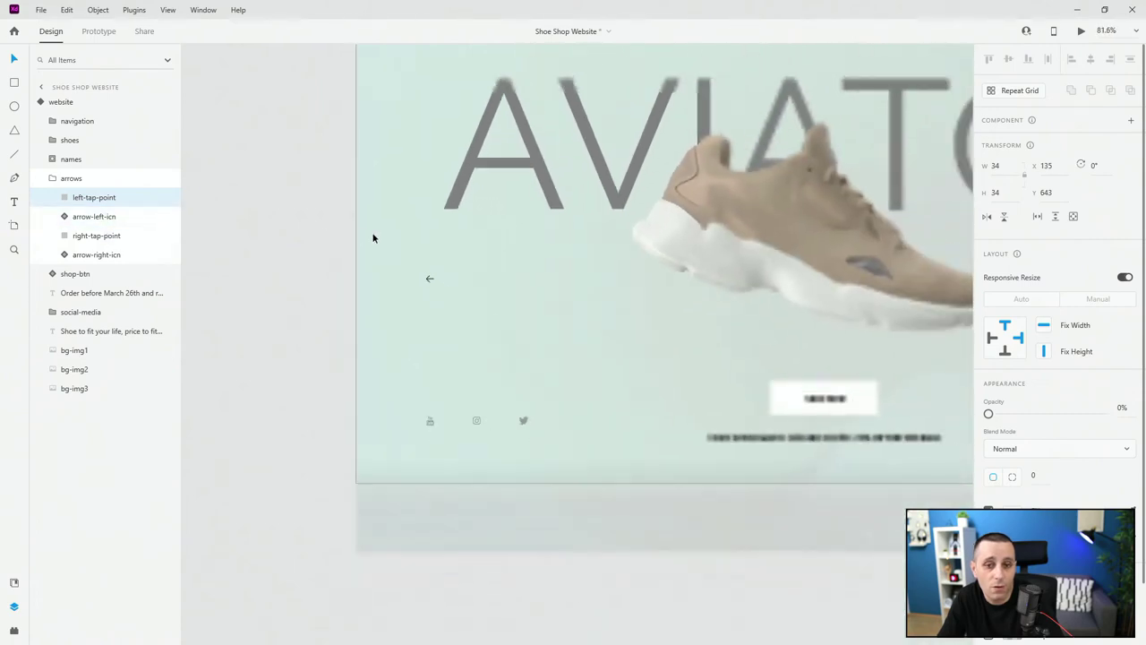
pyautogui.scroll(-3, 374, 237)
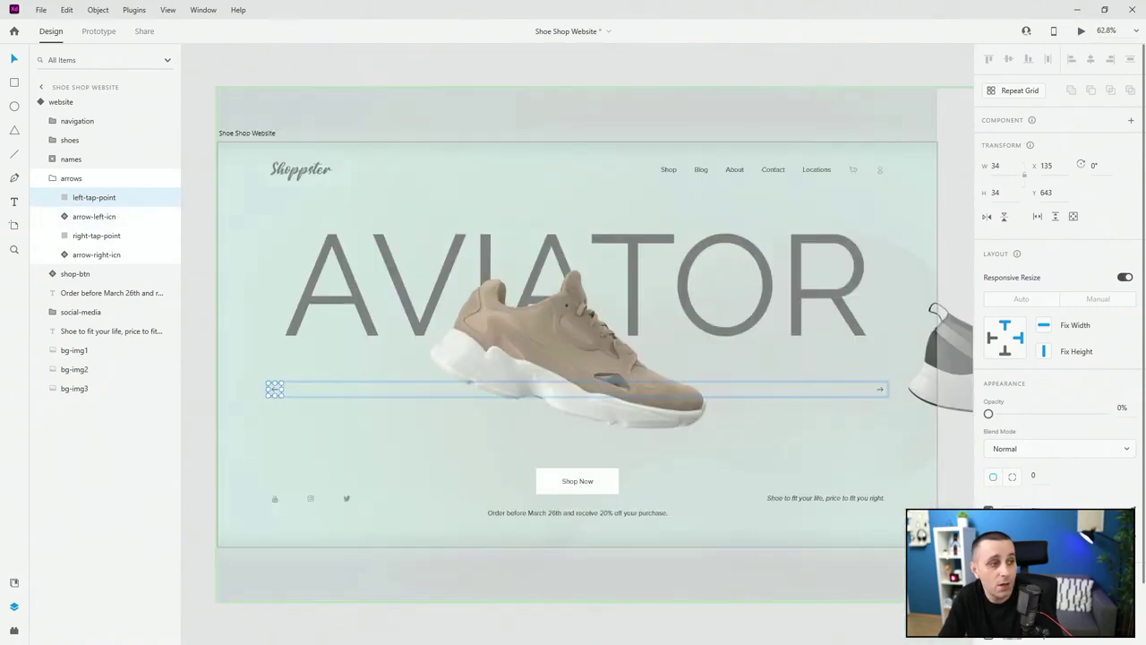
pyautogui.click(52, 178)
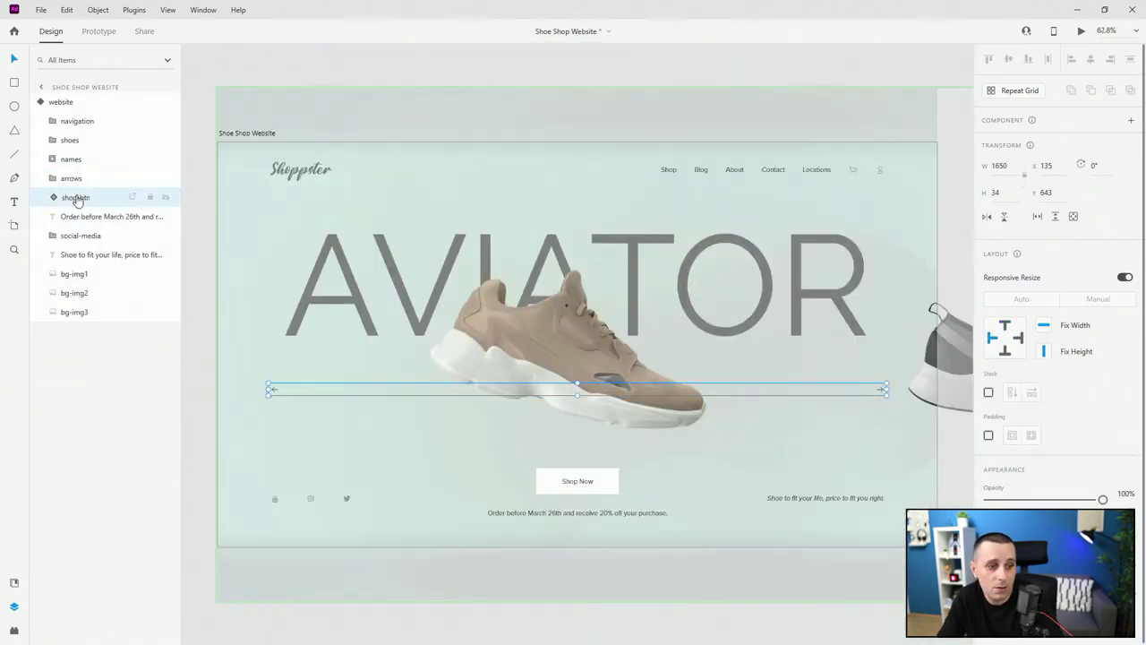
pyautogui.click(89, 201)
pyautogui.scroll(5, 582, 482)
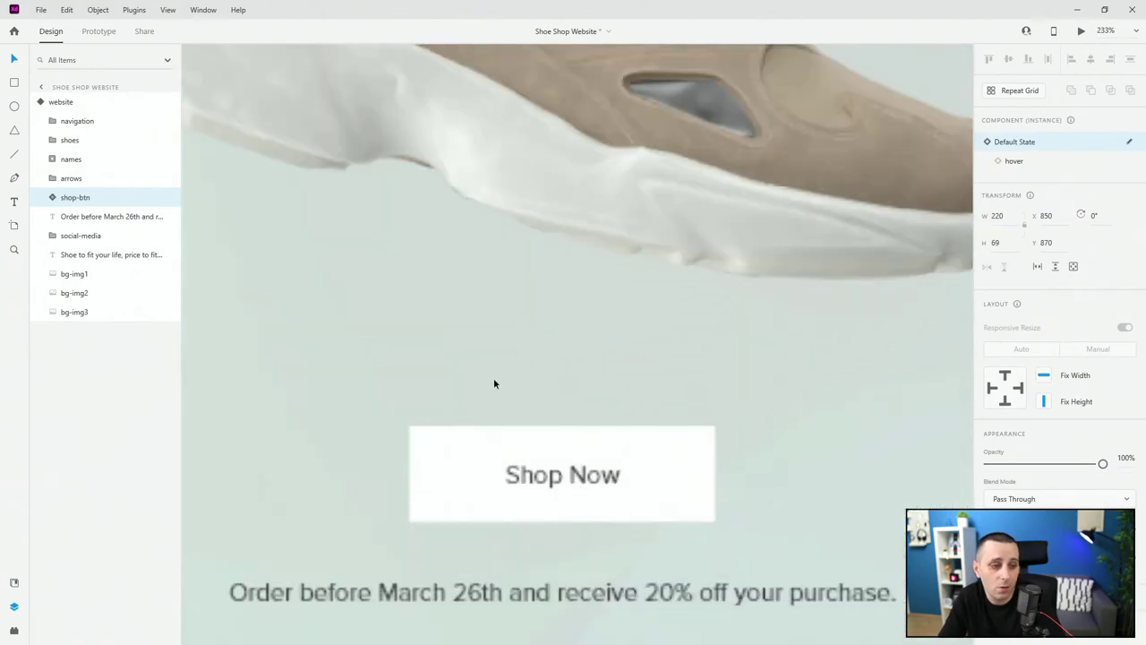
pyautogui.click(52, 197)
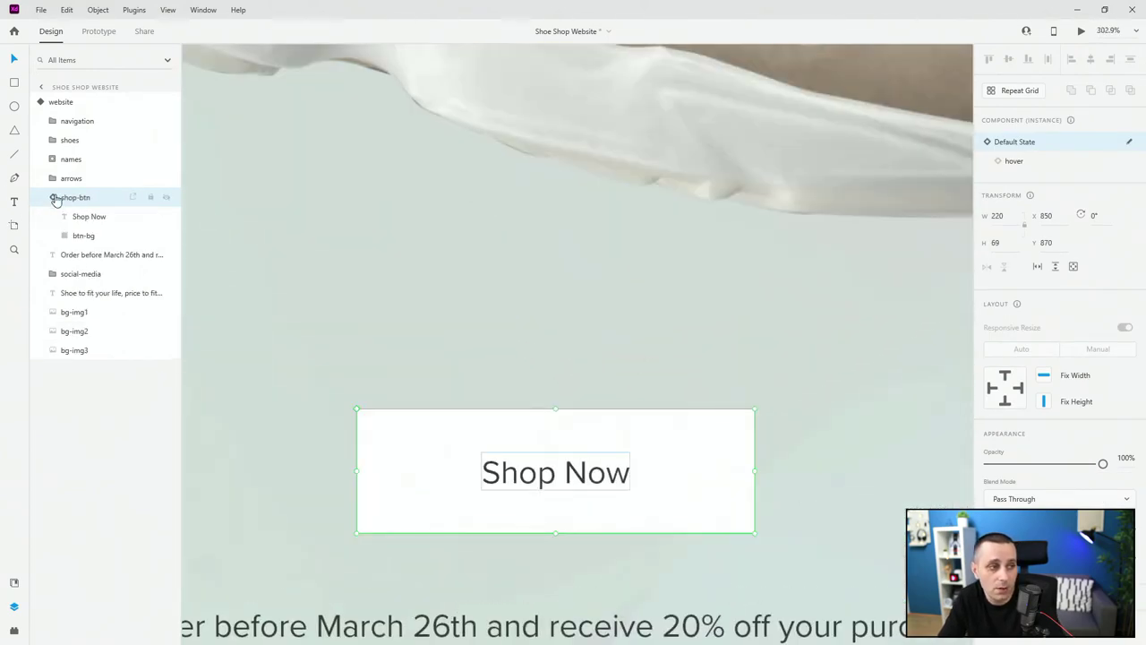
pyautogui.click(83, 237)
pyautogui.click(82, 217)
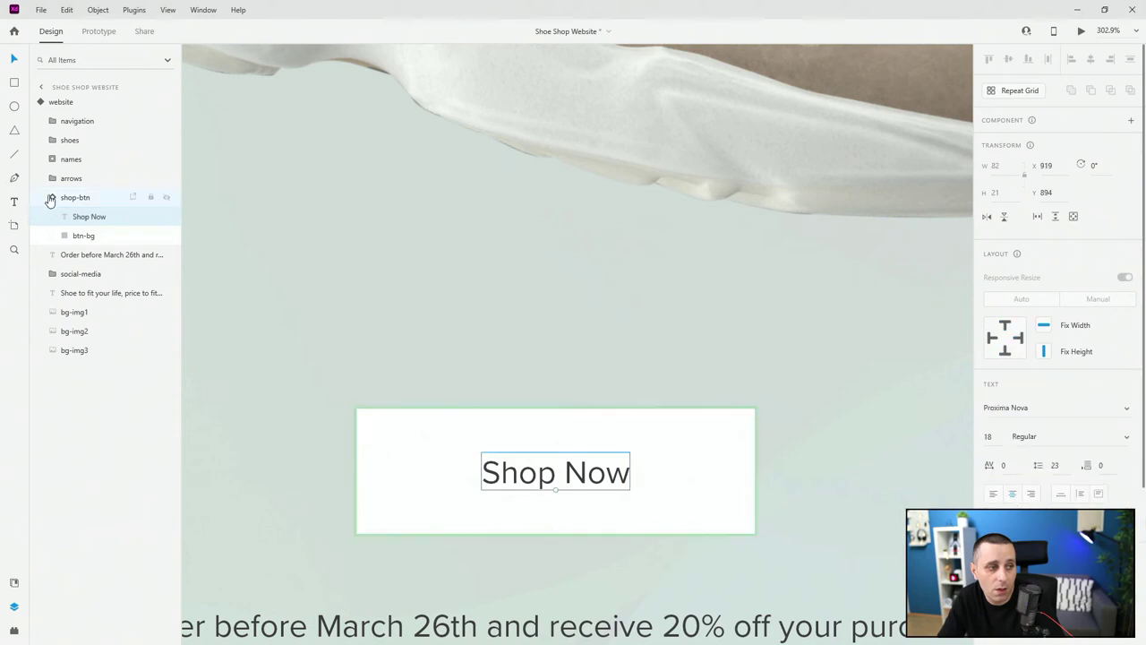
pyautogui.click(52, 197)
pyautogui.click(1021, 163)
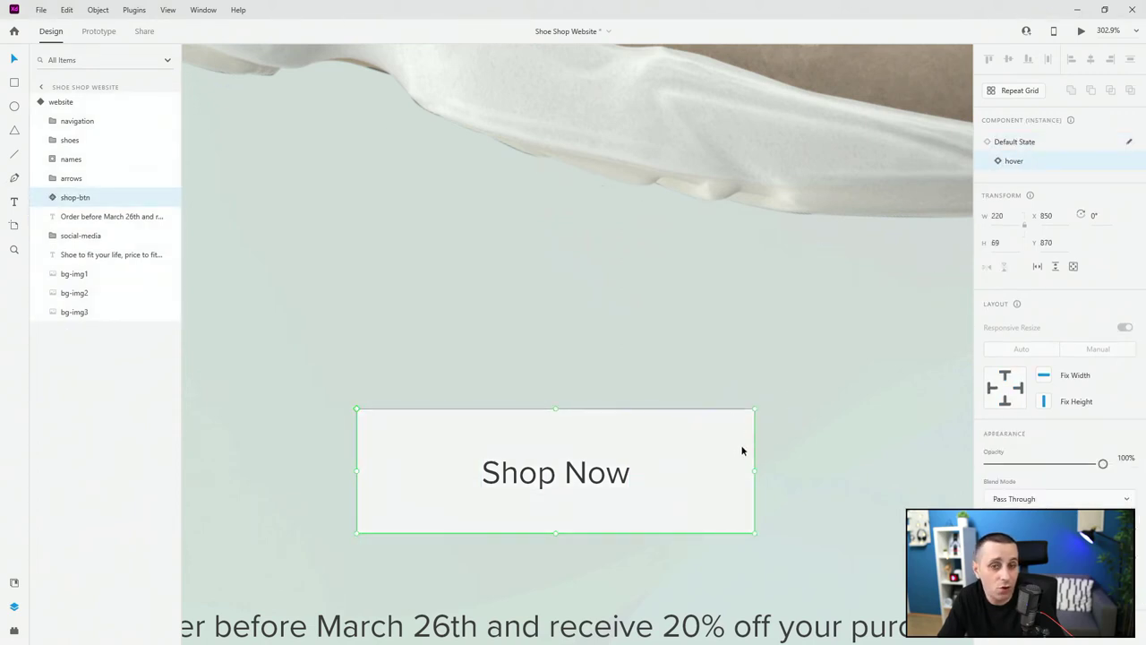
pyautogui.click(1026, 142)
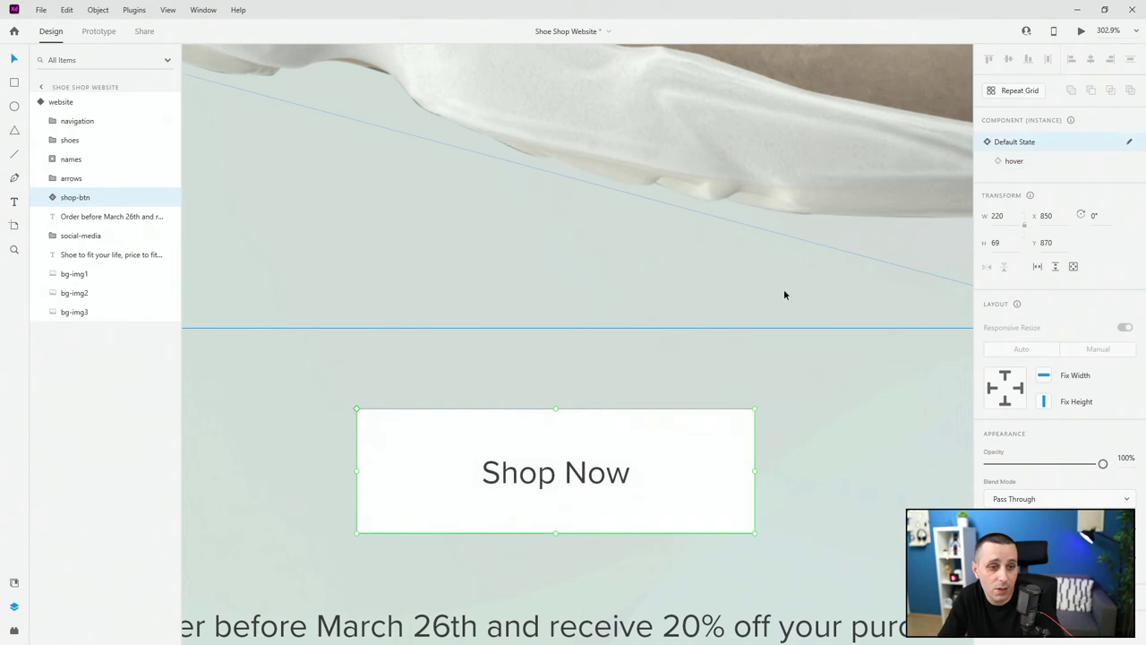
pyautogui.click(992, 165)
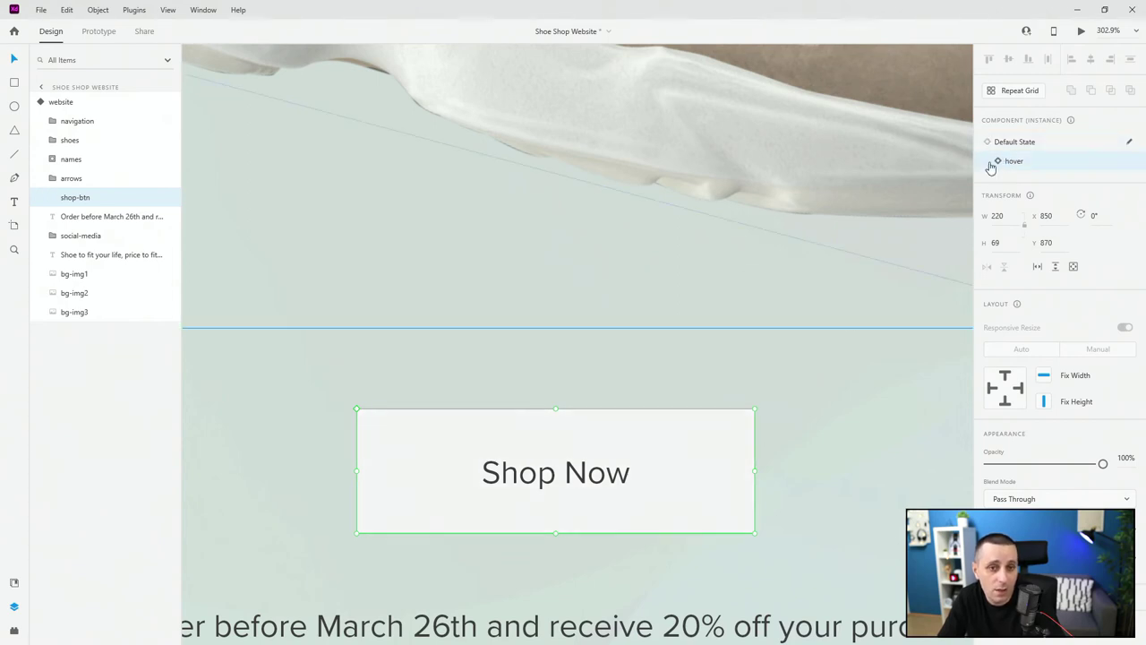
pyautogui.click(1046, 140)
pyautogui.scroll(-5, 720, 262)
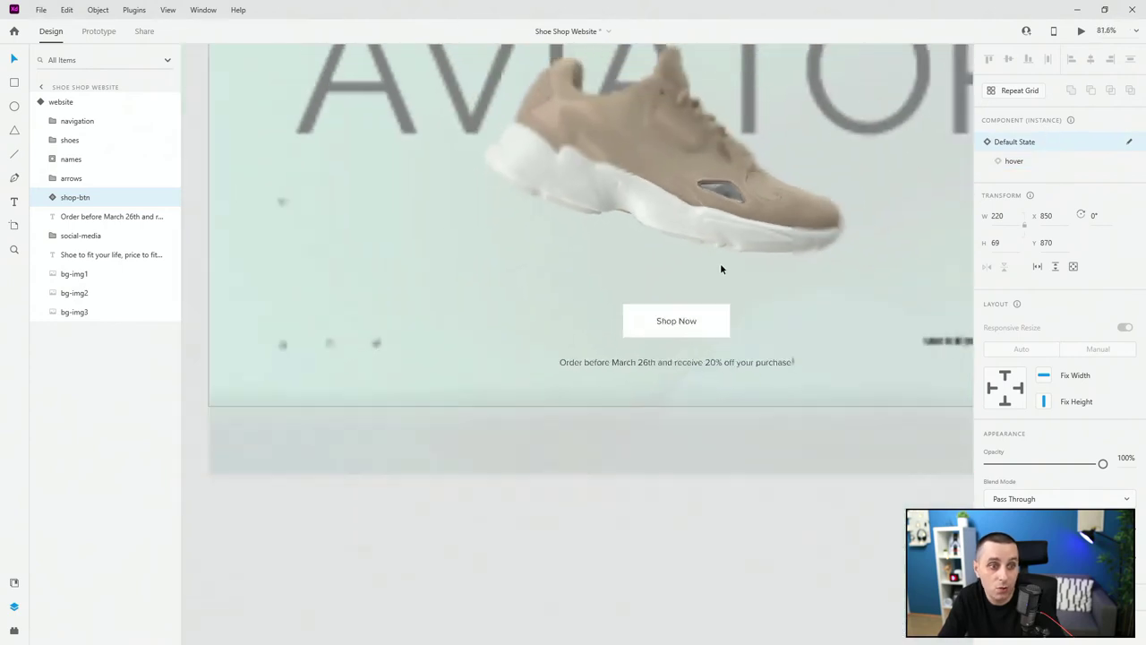
pyautogui.click(99, 235)
pyautogui.click(658, 362)
pyautogui.scroll(-2, 529, 374)
pyautogui.click(845, 350)
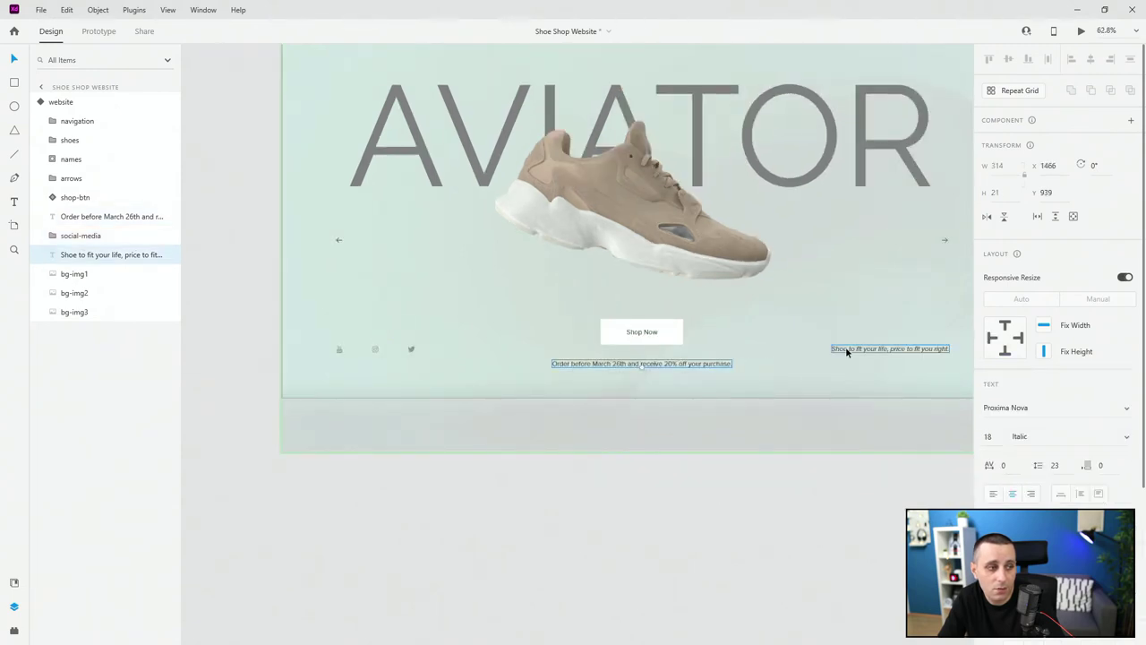
pyautogui.click(105, 274)
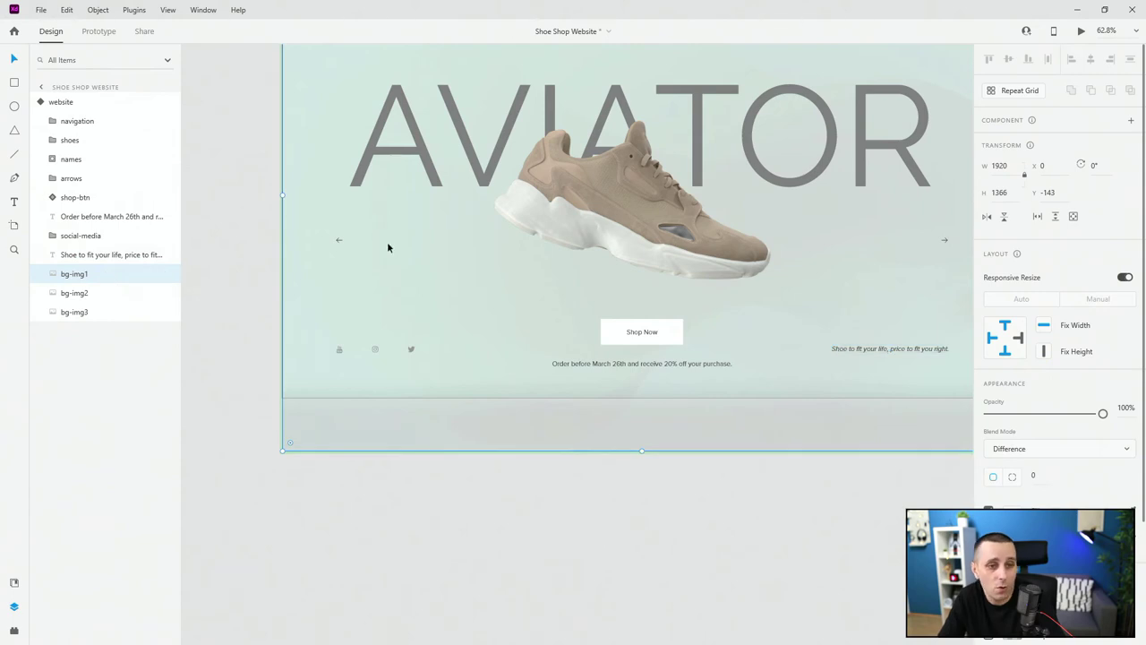
pyautogui.scroll(3, 387, 241)
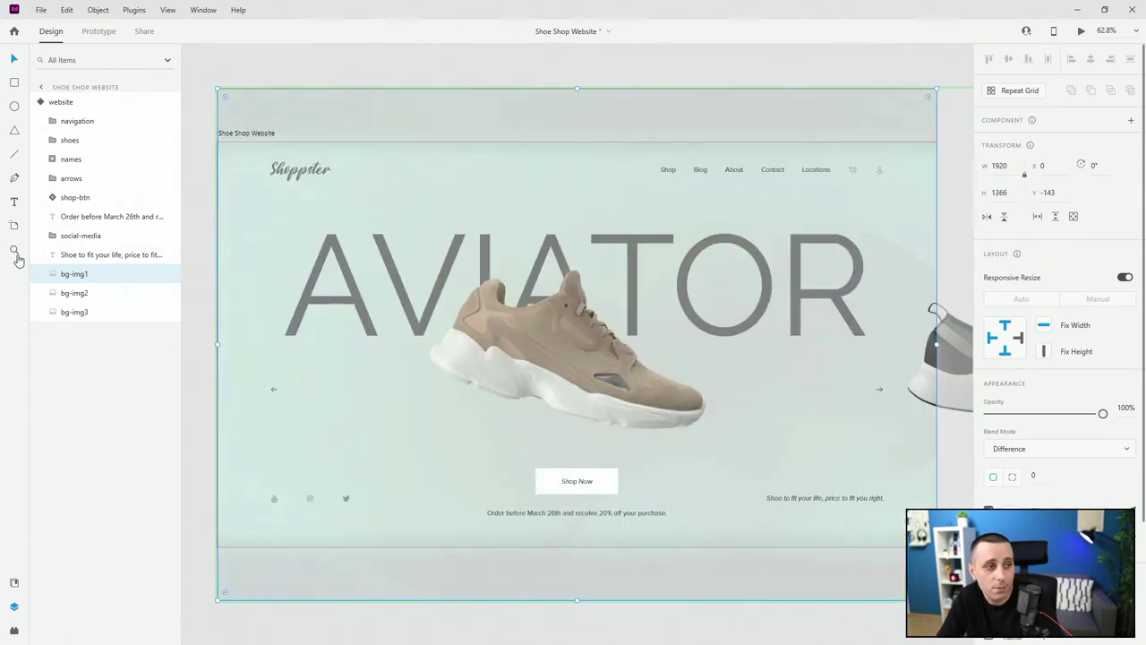
pyautogui.scroll(-3, 1021, 403)
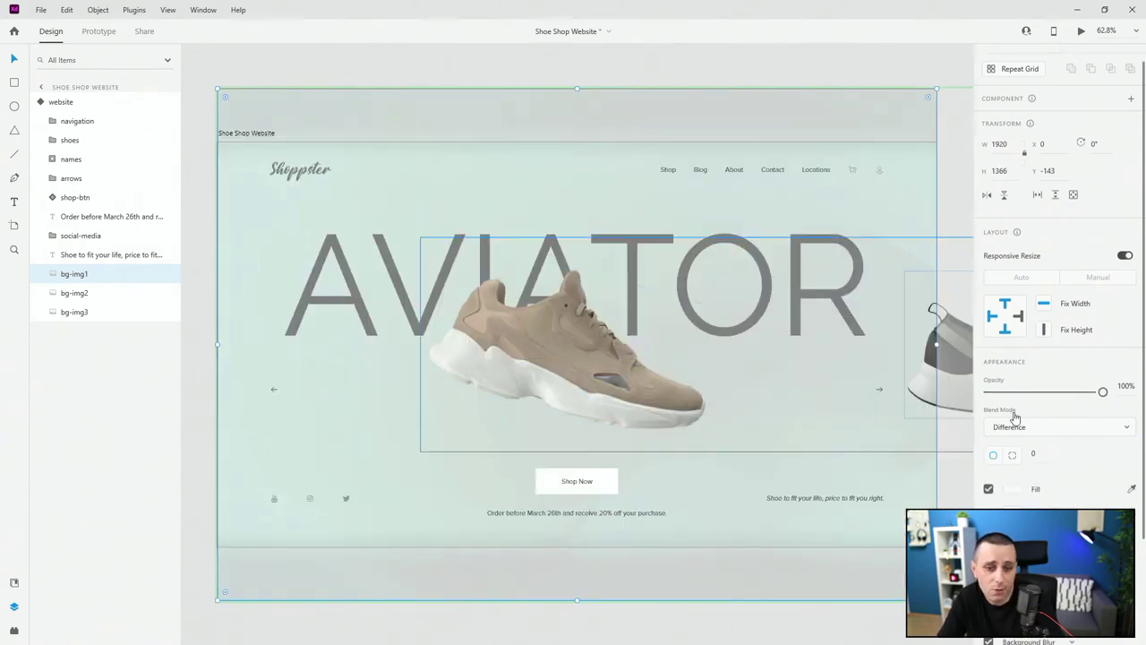
pyautogui.click(1048, 296)
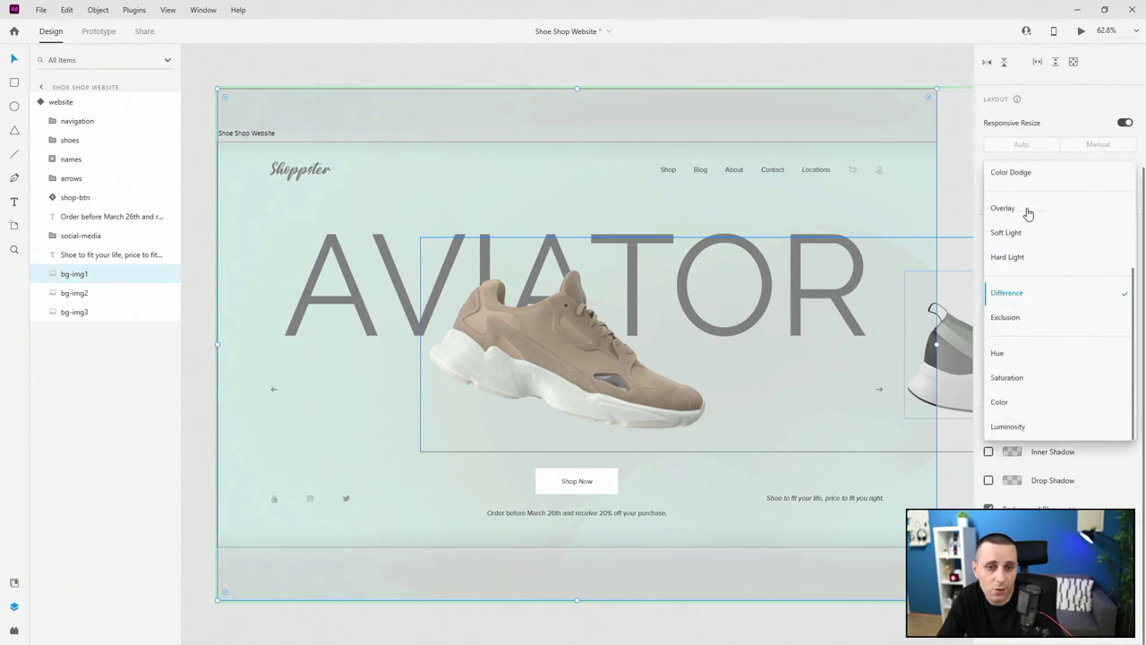
pyautogui.scroll(3, 1026, 220)
pyautogui.click(1030, 179)
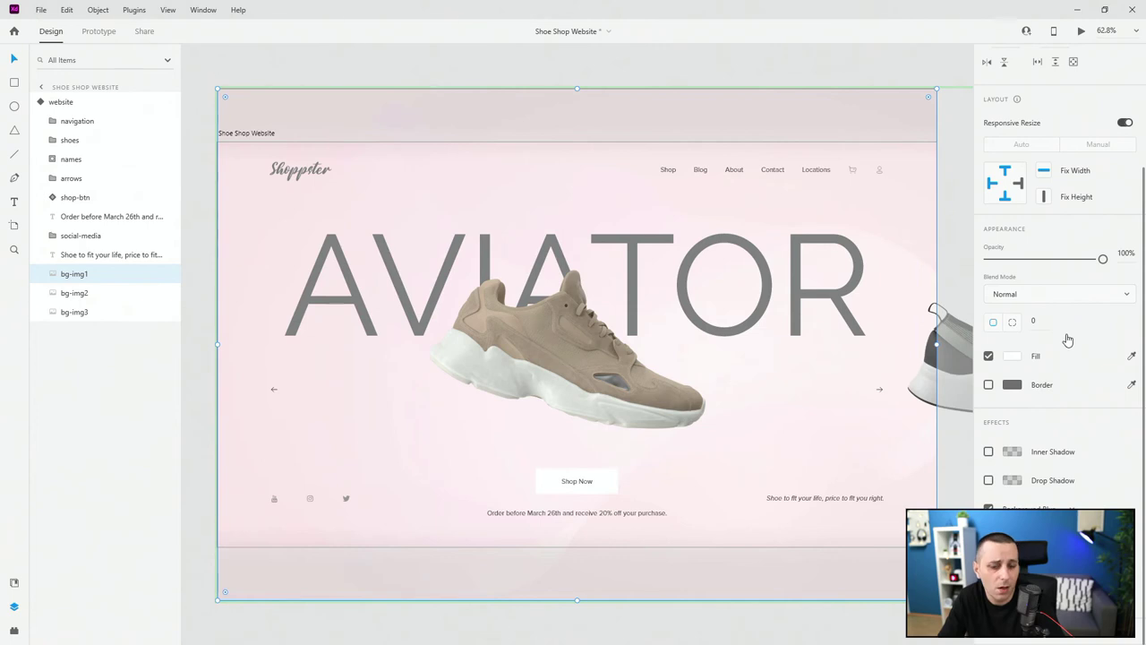
pyautogui.scroll(2, 1057, 224)
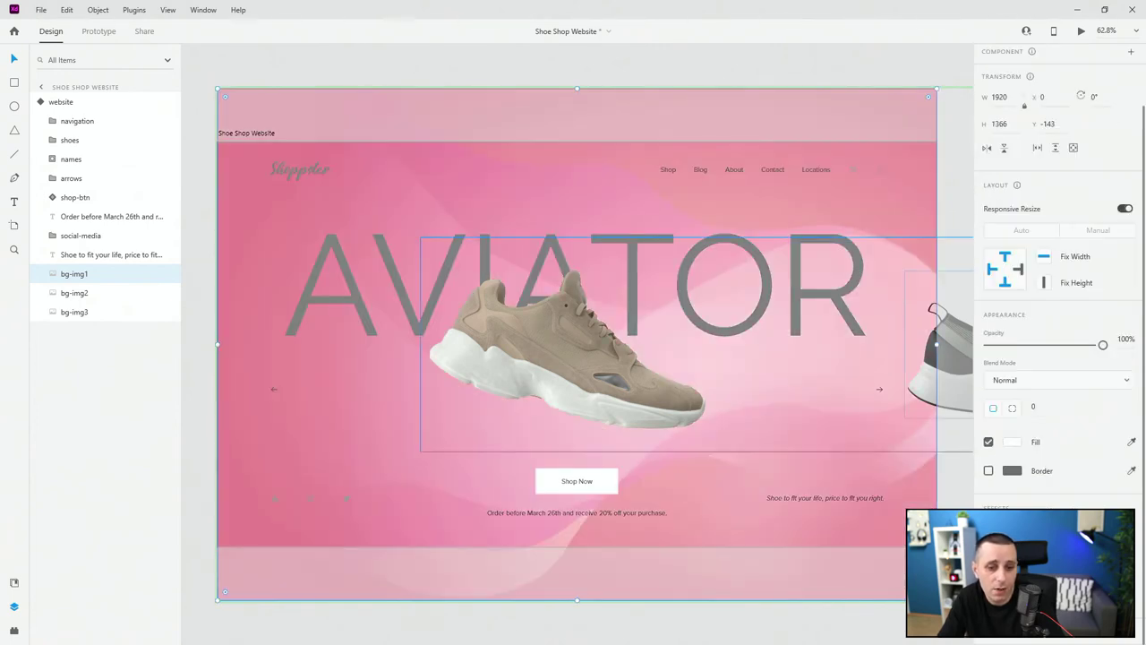
pyautogui.scroll(-2, 1054, 322)
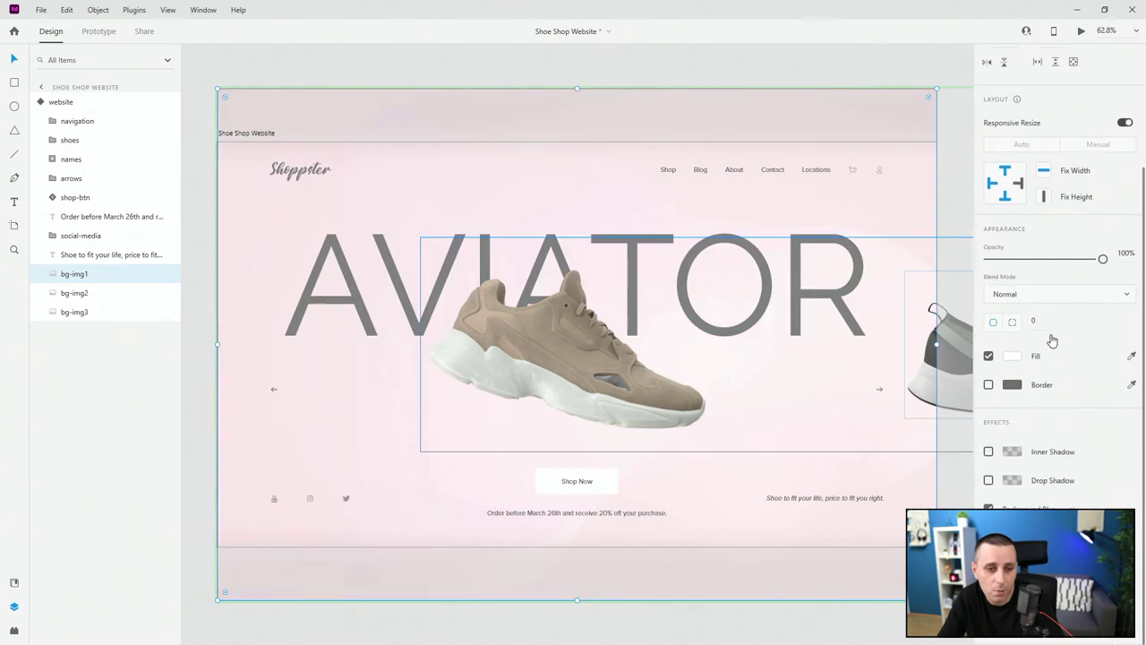
pyautogui.click(1054, 297)
pyautogui.scroll(-3, 1047, 331)
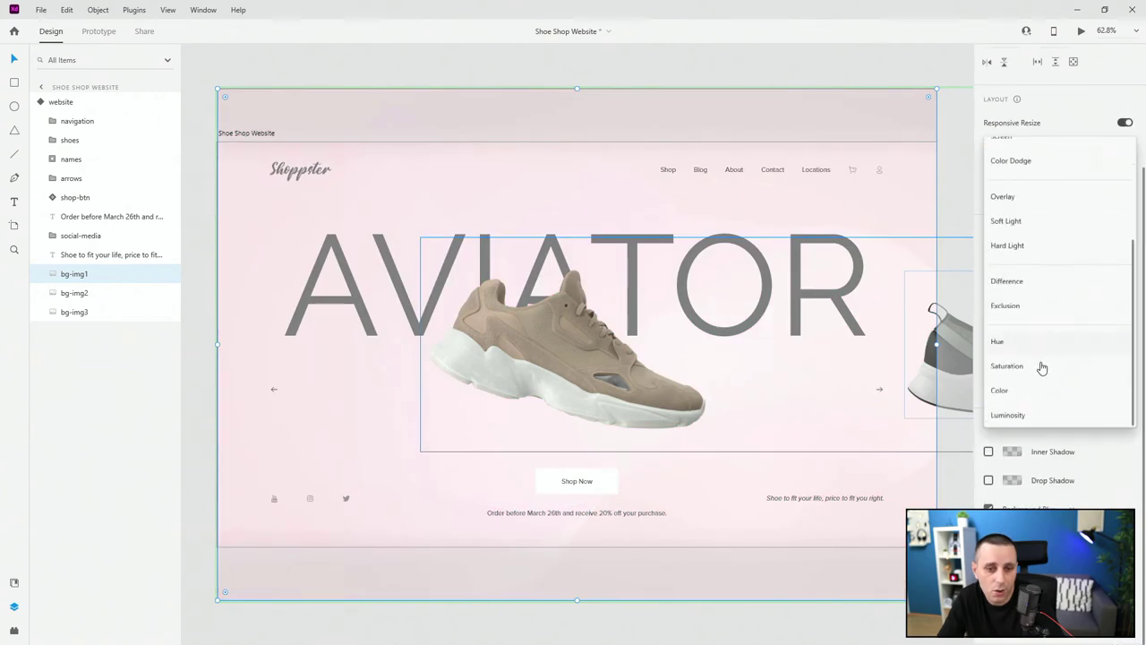
pyautogui.click(1034, 287)
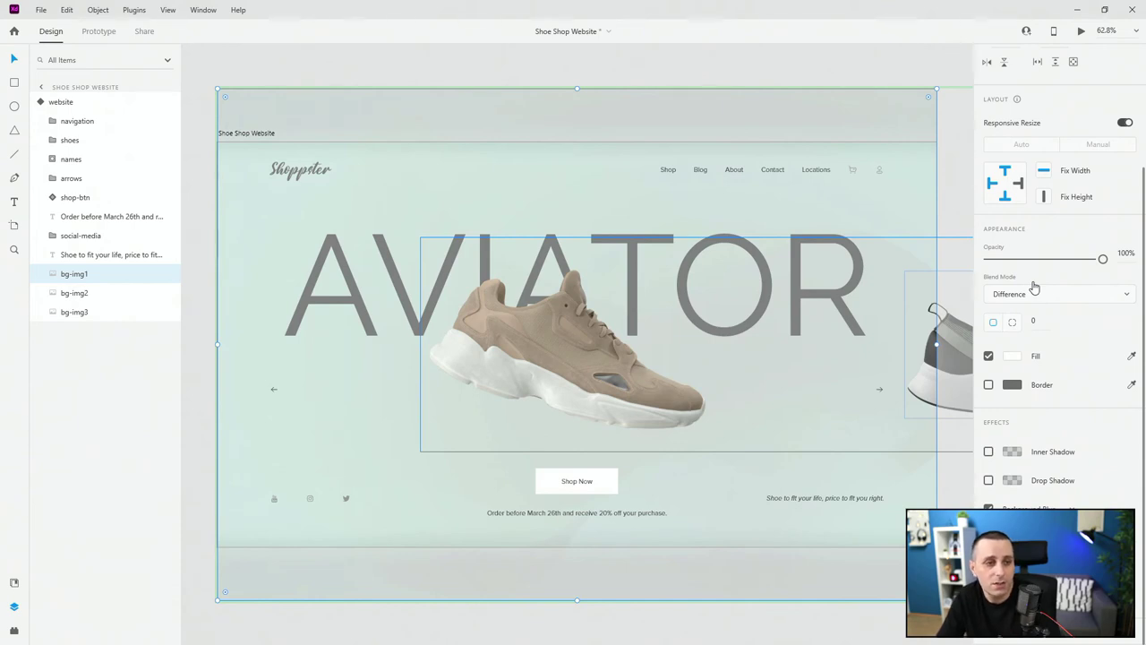
pyautogui.click(89, 295)
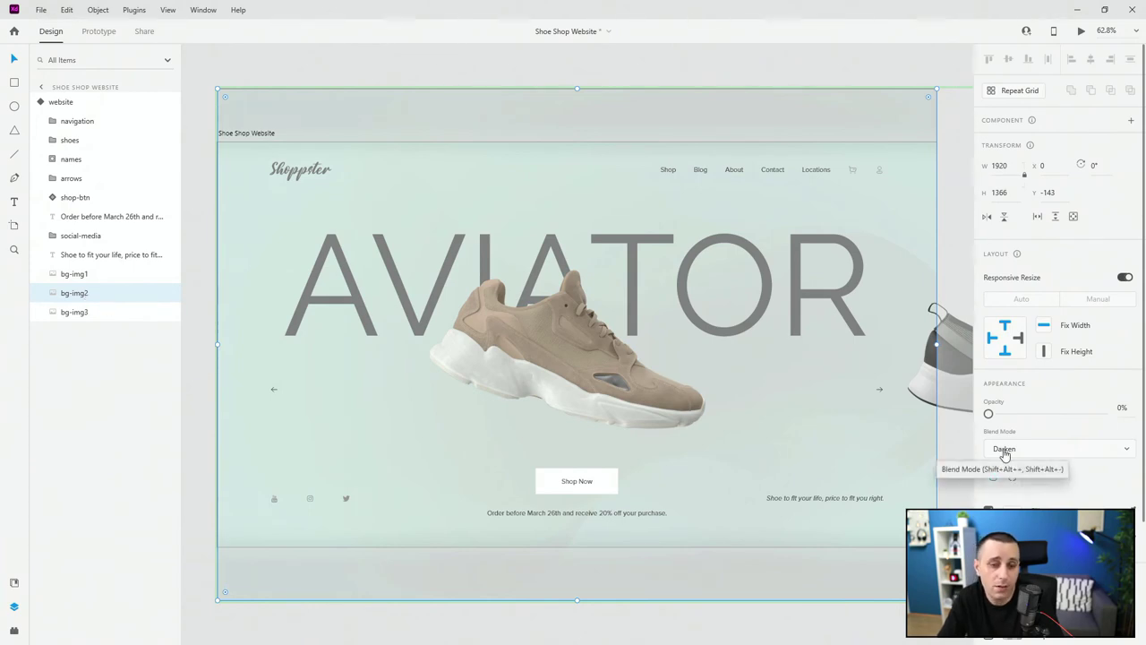
pyautogui.scroll(-3, 1005, 454)
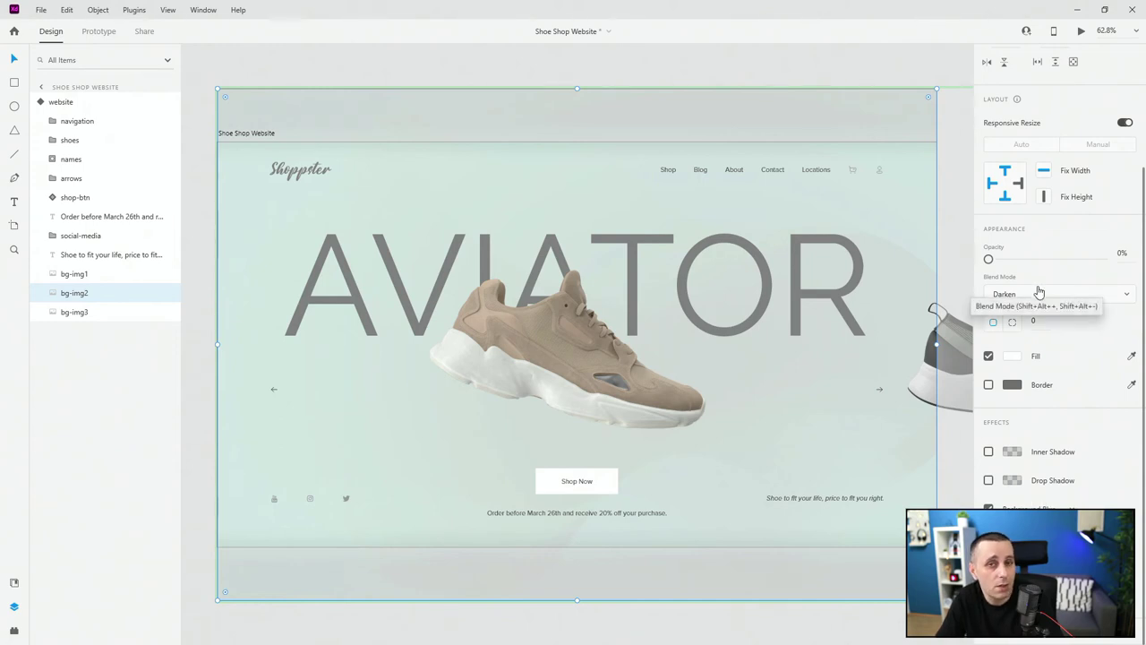
pyautogui.click(100, 314)
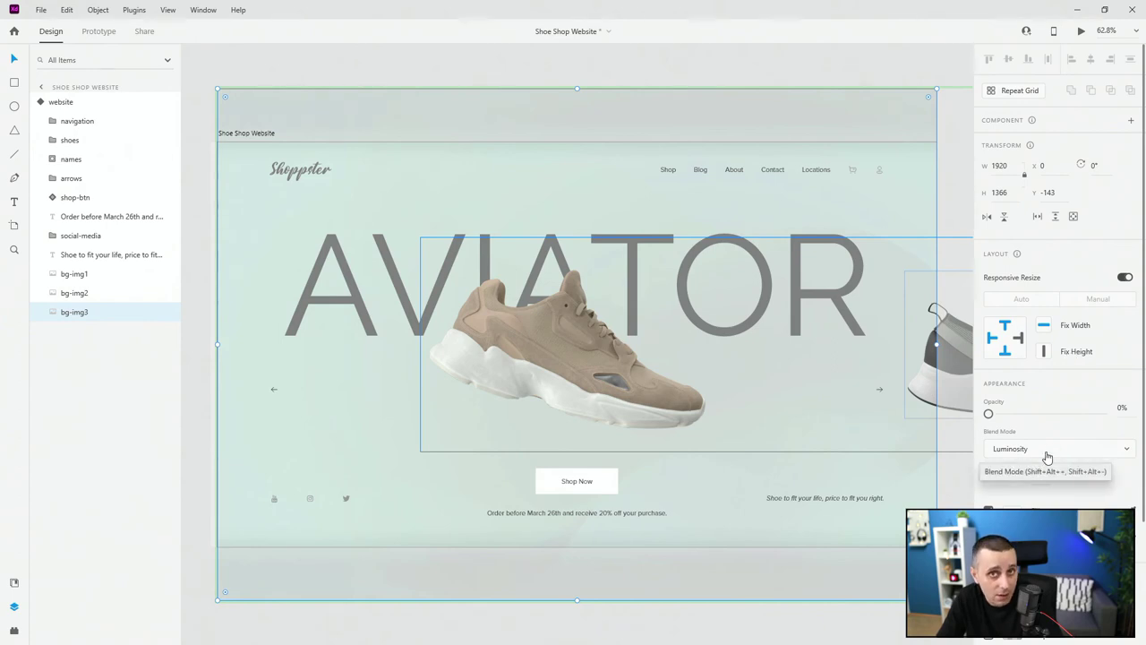
pyautogui.scroll(-3, 1028, 448)
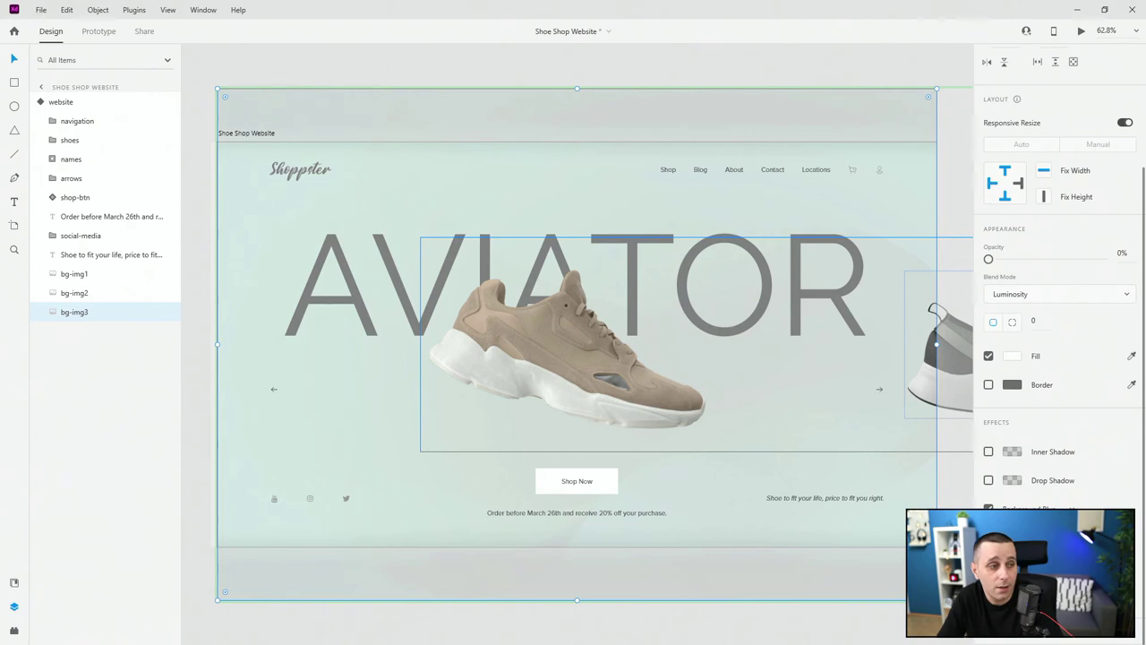
pyautogui.click(95, 293)
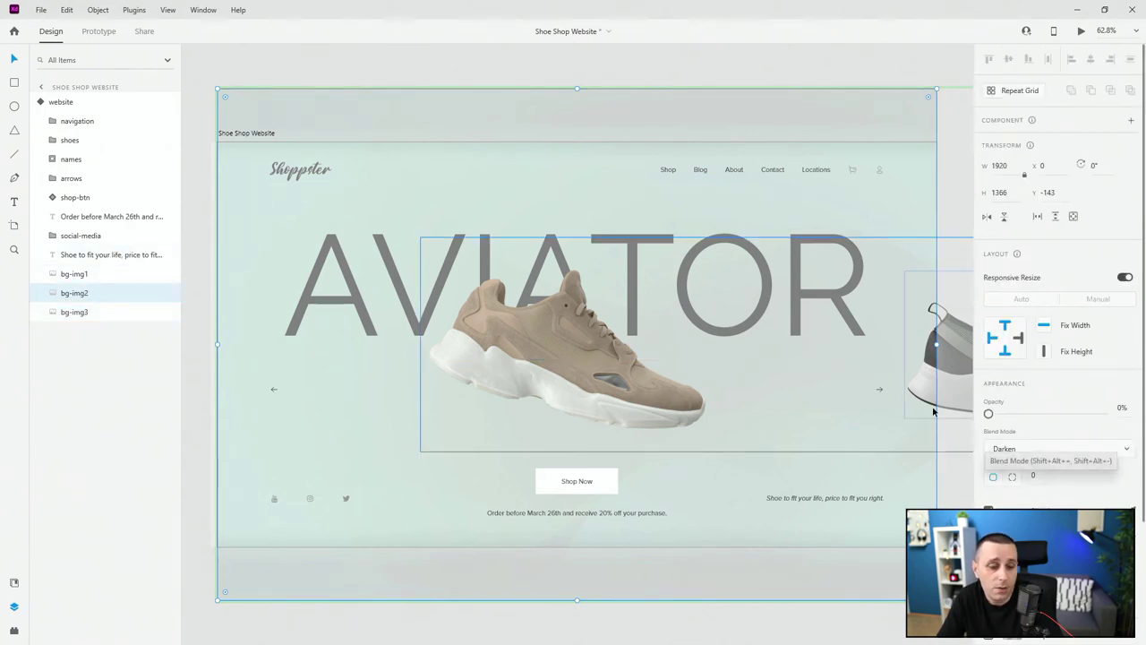
pyautogui.click(82, 274)
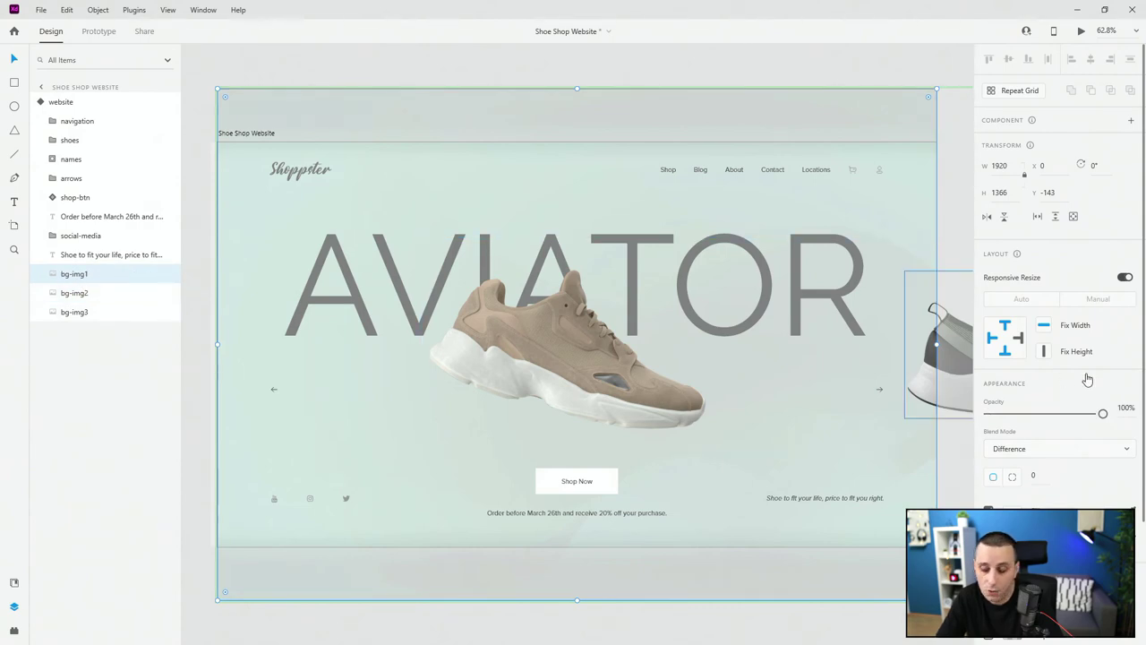
pyautogui.scroll(-2, 580, 280)
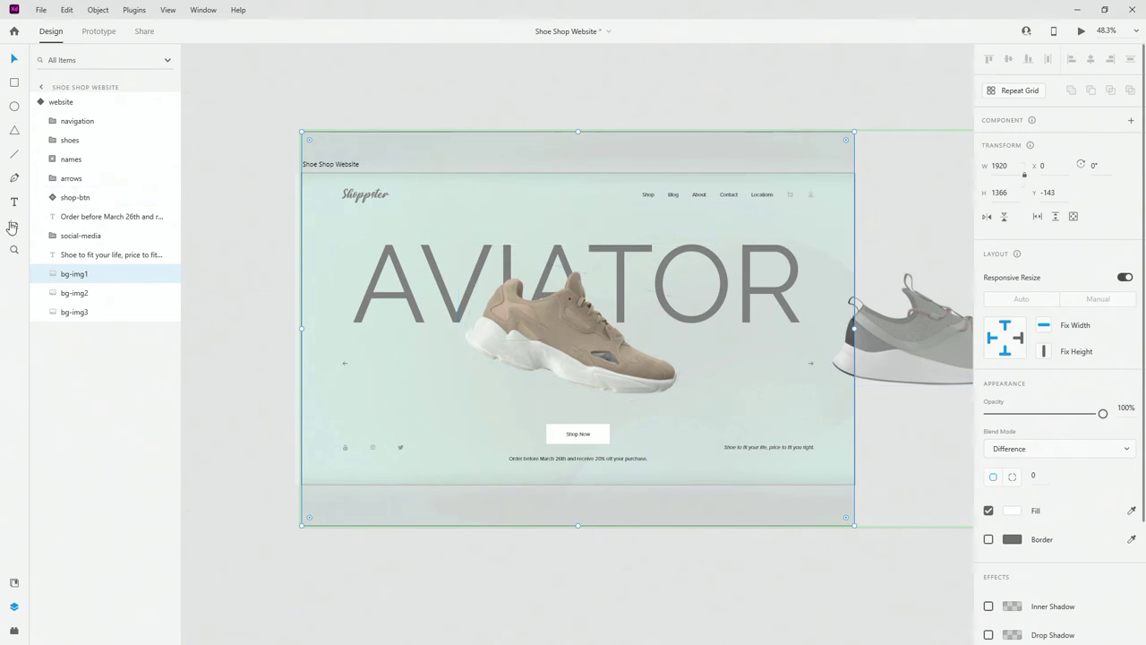
pyautogui.scroll(-3, 1066, 510)
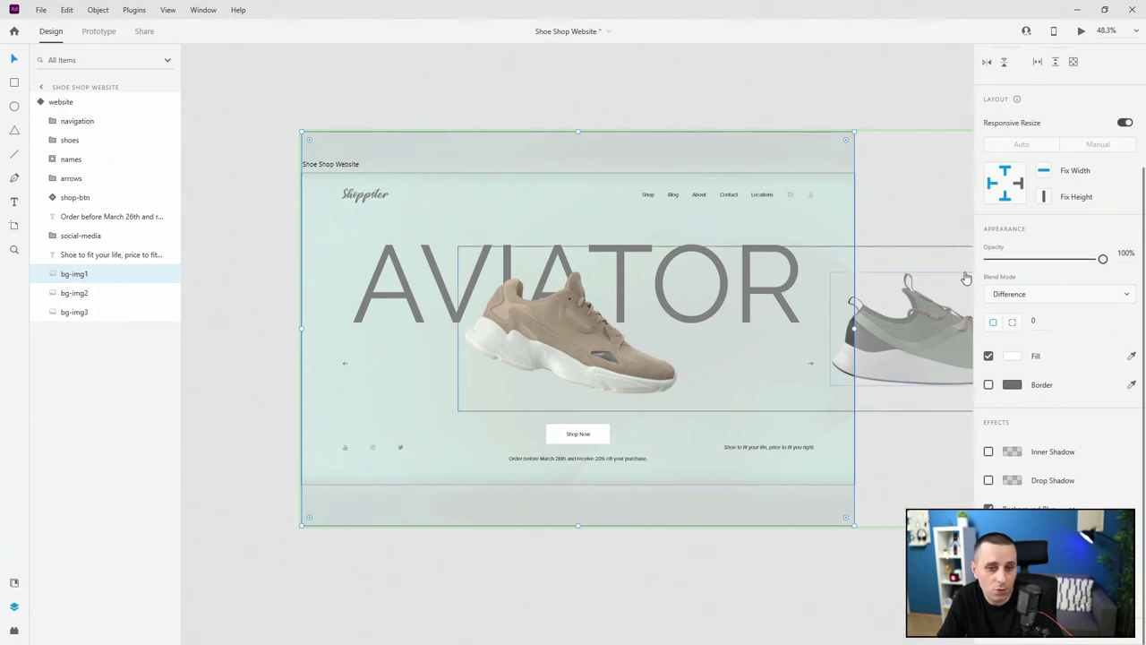
pyautogui.click(76, 293)
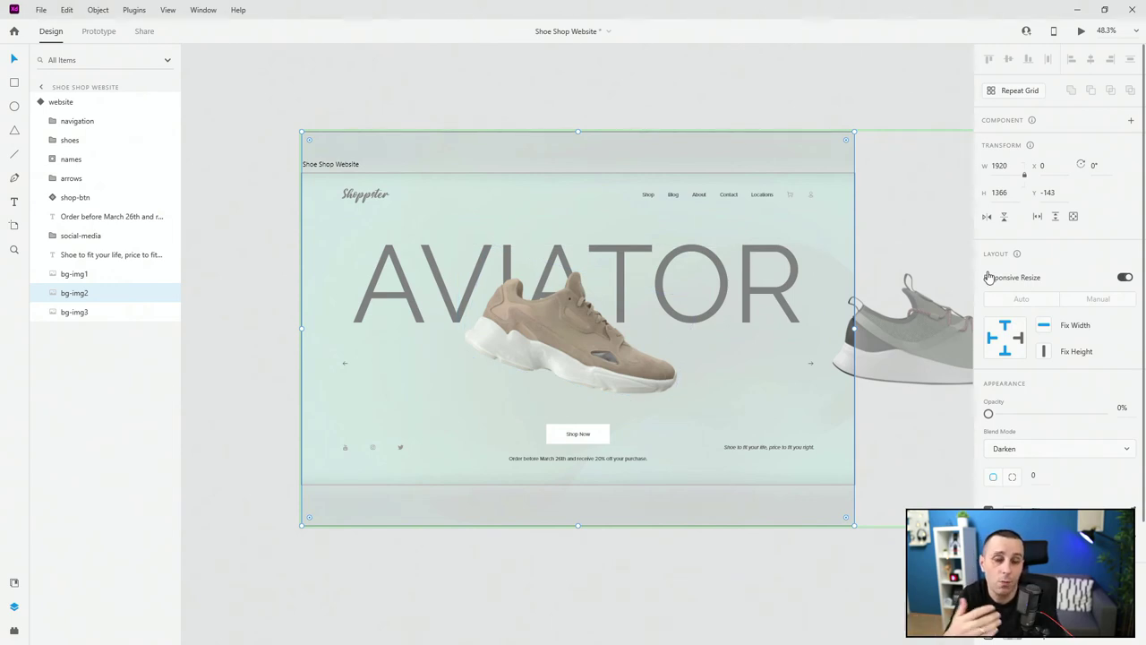
pyautogui.click(39, 102)
pyautogui.click(1039, 163)
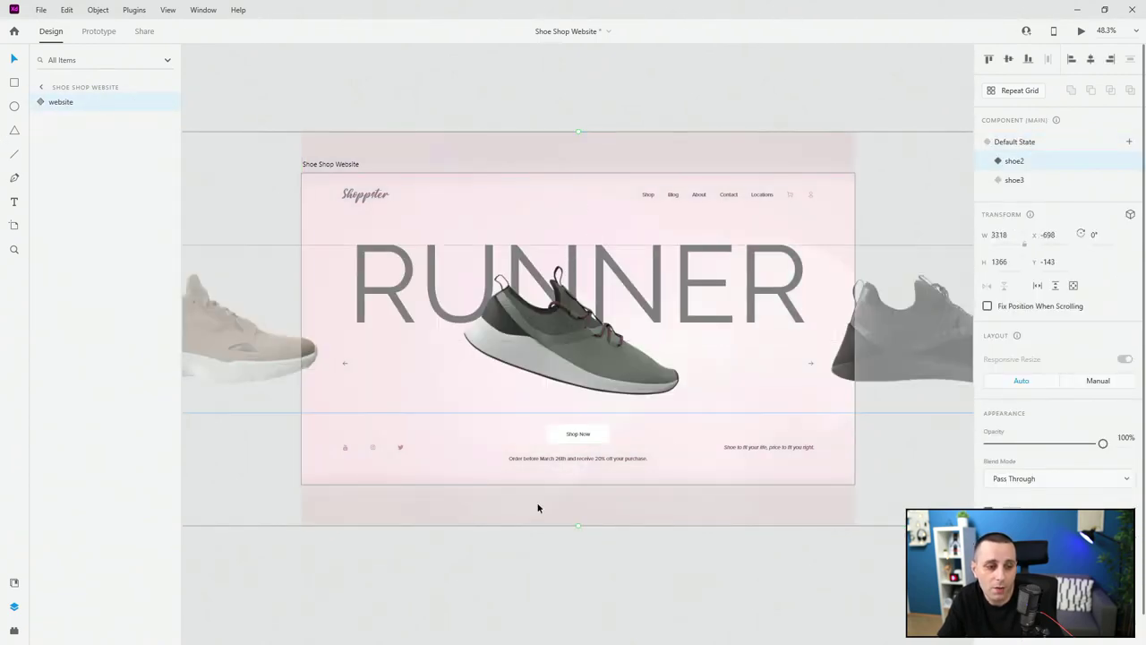
pyautogui.click(1092, 180)
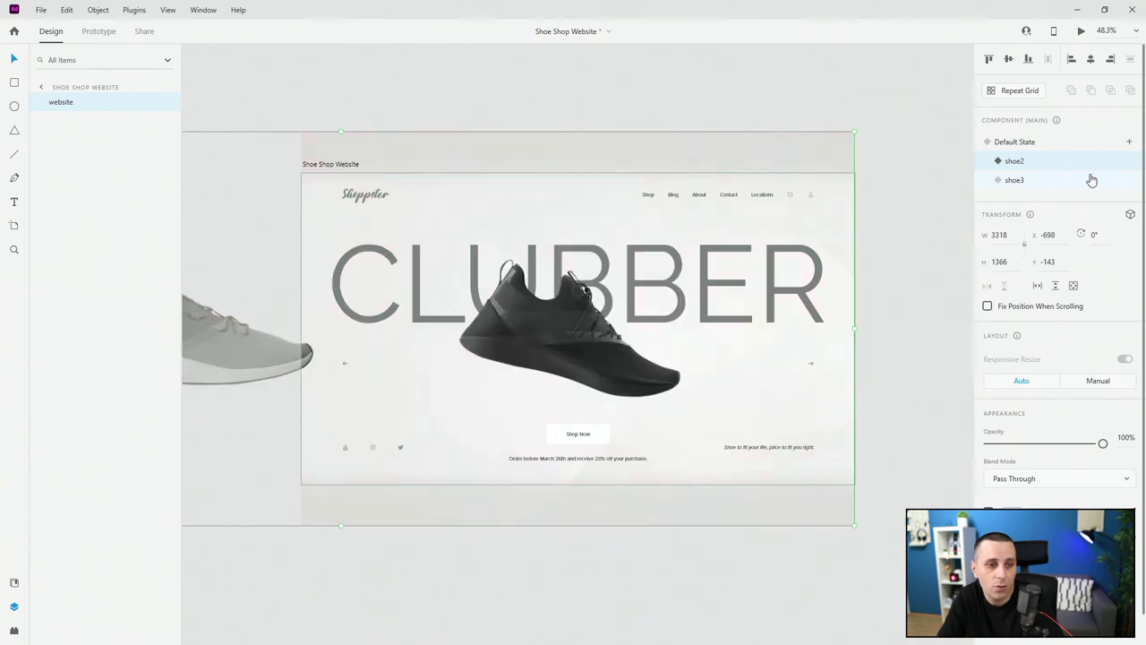
pyautogui.click(40, 101)
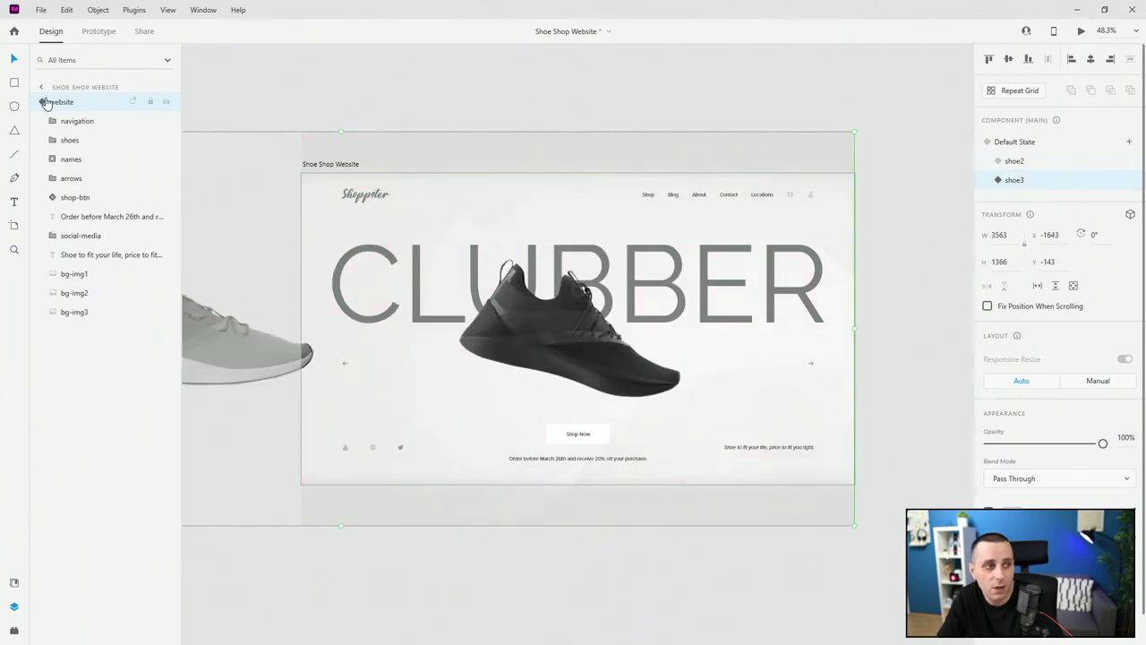
pyautogui.click(79, 314)
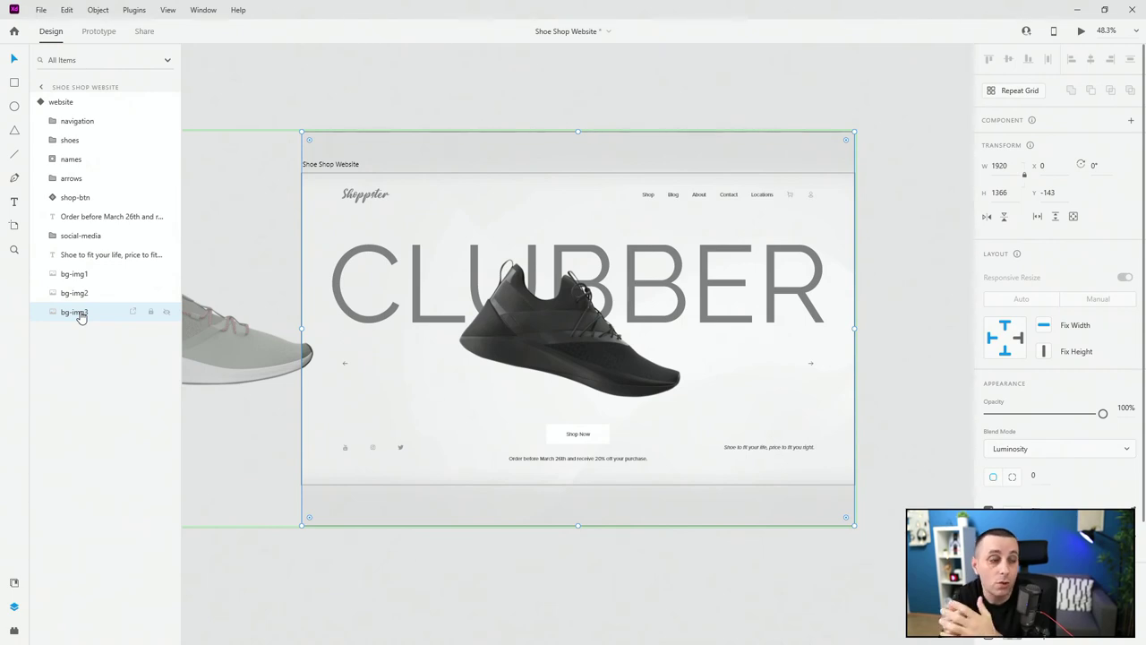
pyautogui.click(52, 101)
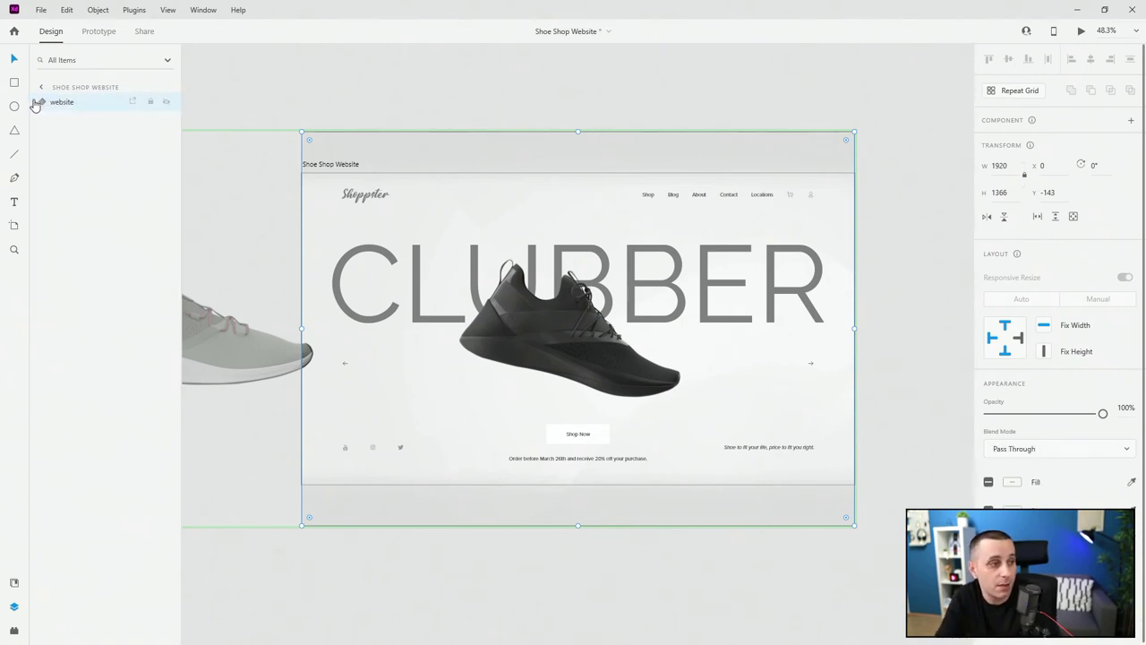
pyautogui.click(1045, 144)
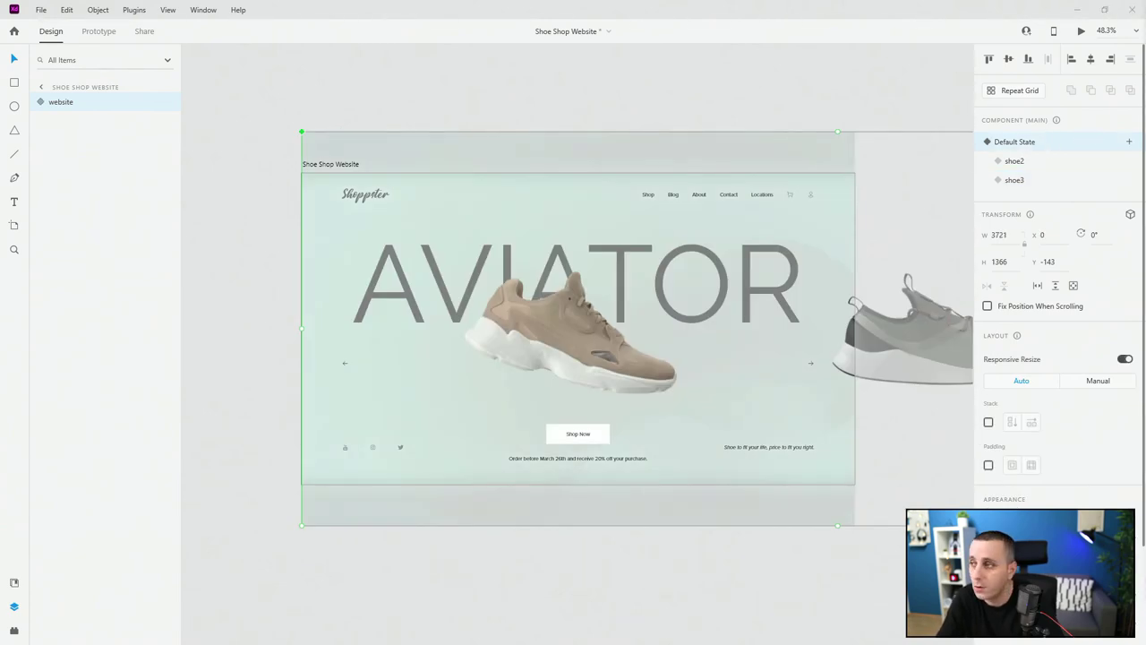
# Open a maximised preview and advance the slider to RUNNER, then CLUBBER.
pyautogui.hotkey('ctrl', 'Return')
pyautogui.doubleClick(931, 138)
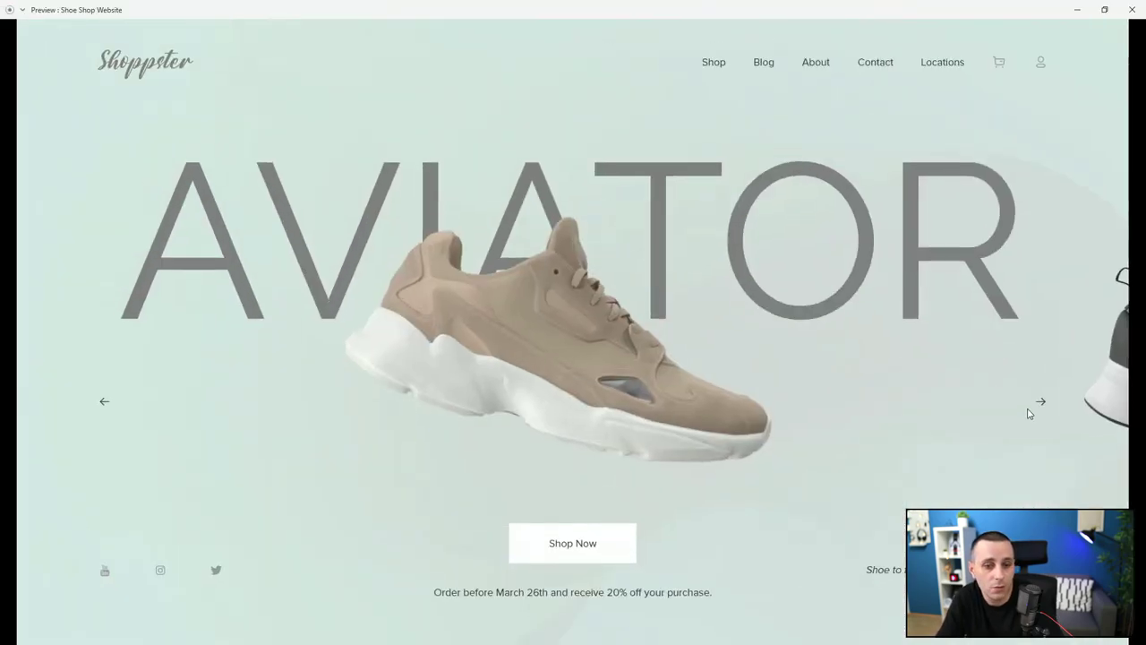
pyautogui.click(1042, 404)
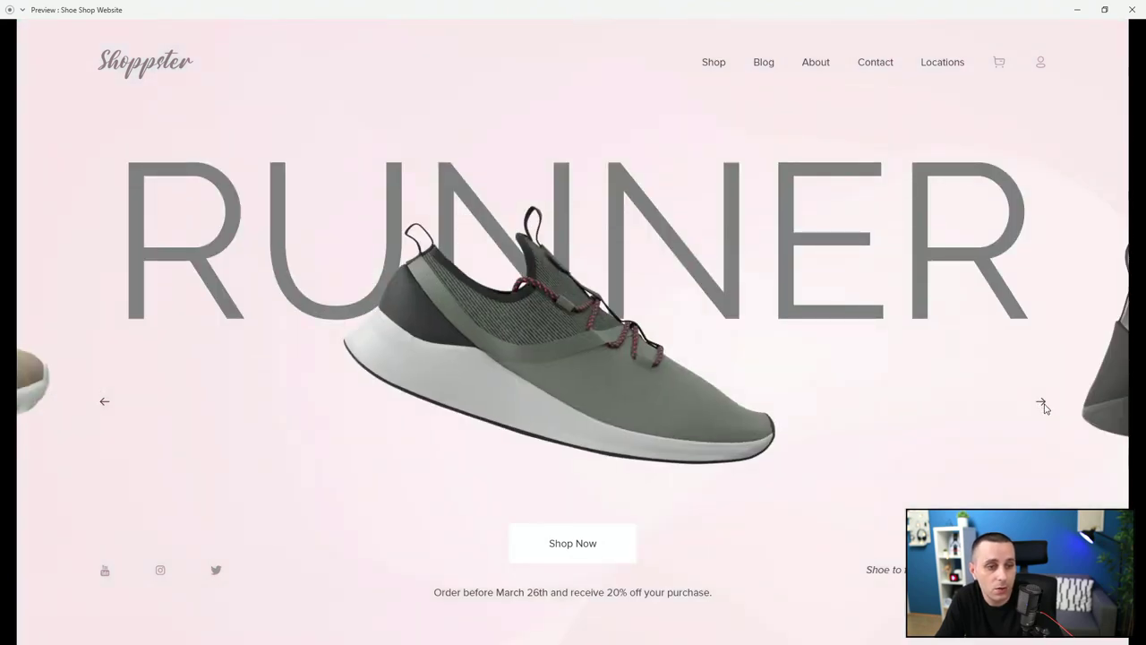
pyautogui.click(1043, 405)
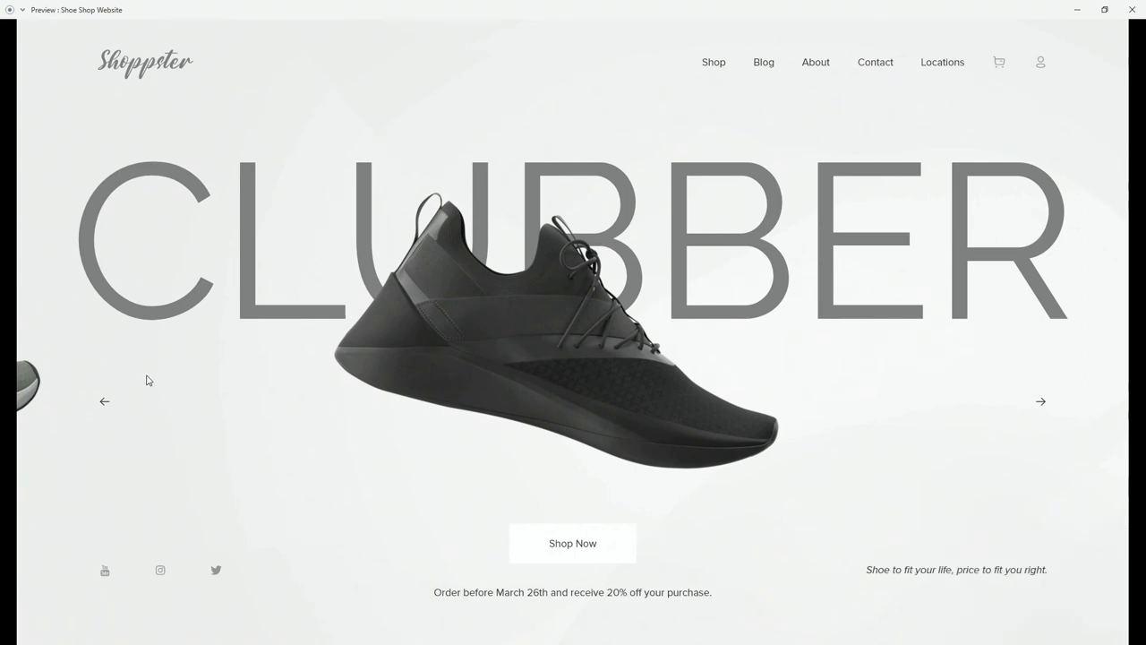
# Cycle the slider back to AVIATOR, forward to CLUBBER, then back to RUNNER.
pyautogui.click(107, 403)
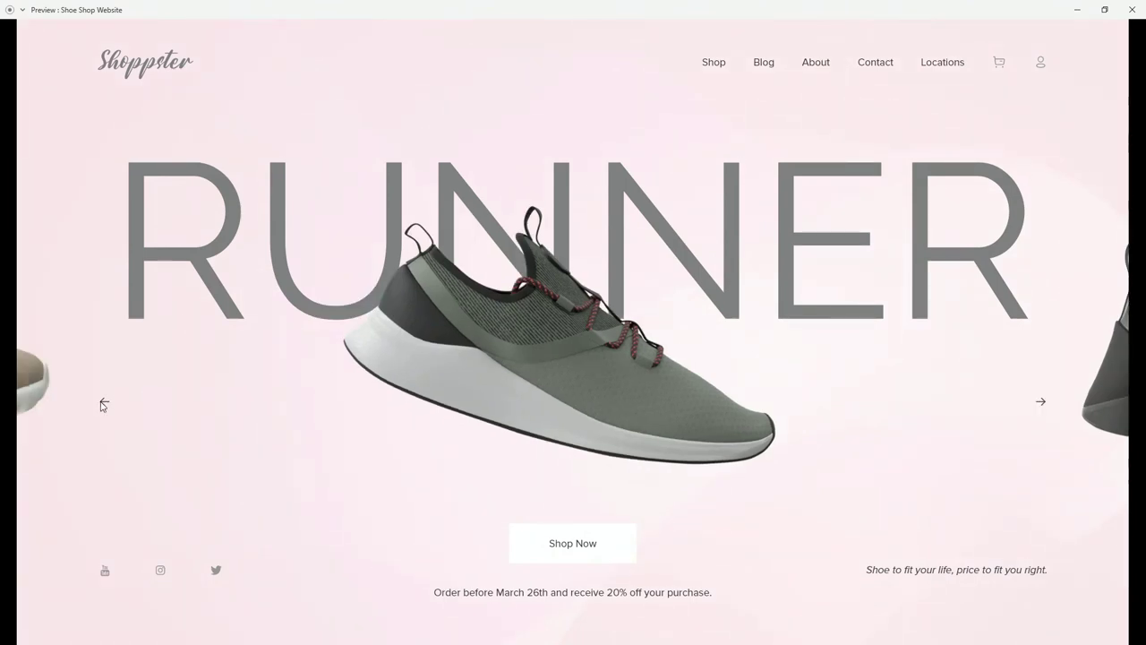
pyautogui.click(103, 405)
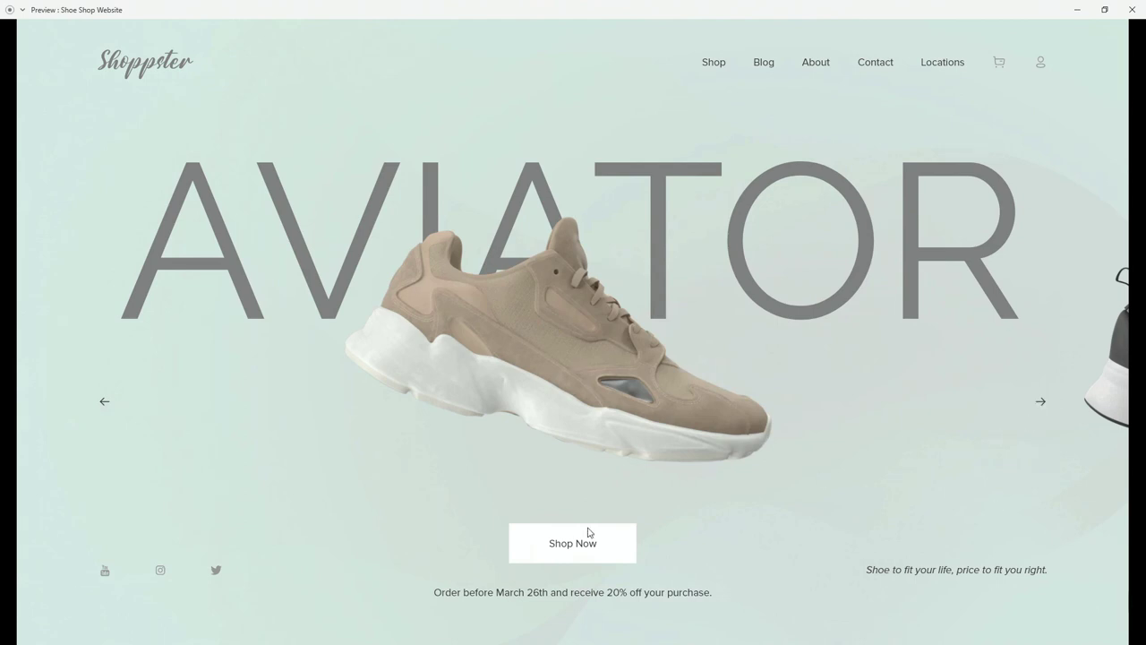
pyautogui.click(1039, 405)
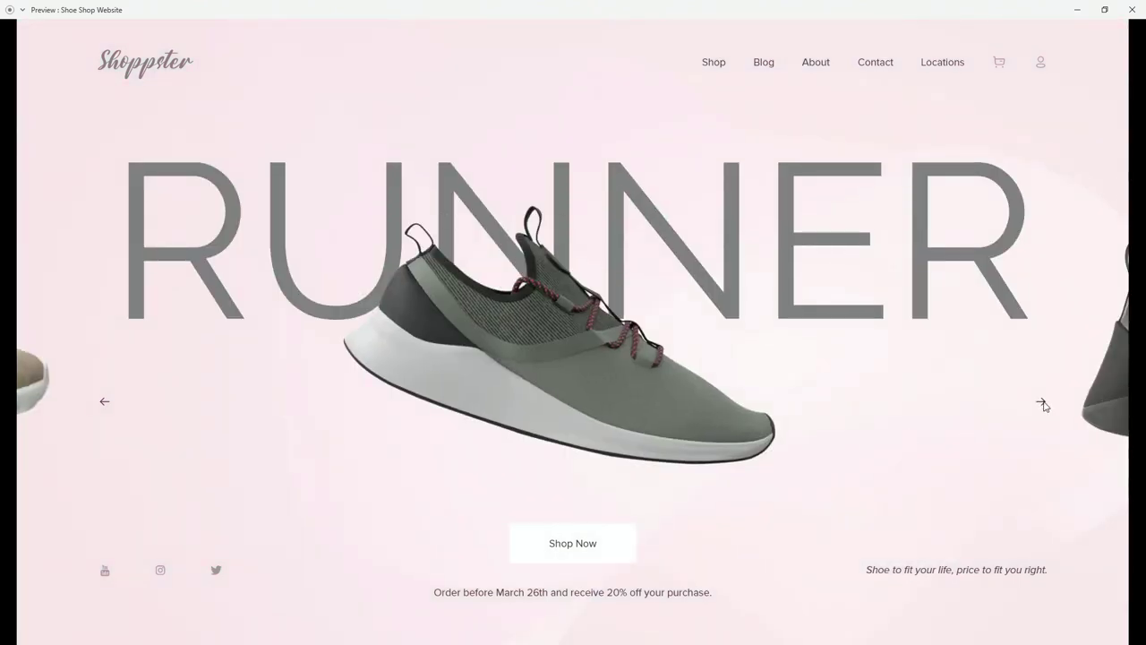
pyautogui.click(1041, 403)
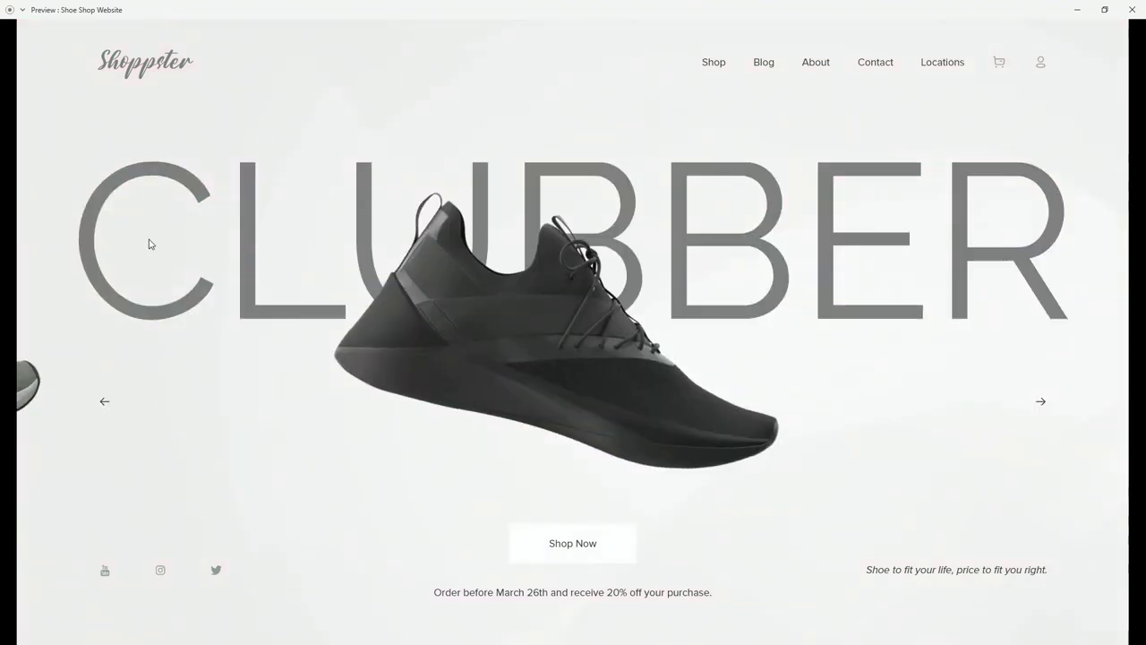
pyautogui.click(104, 403)
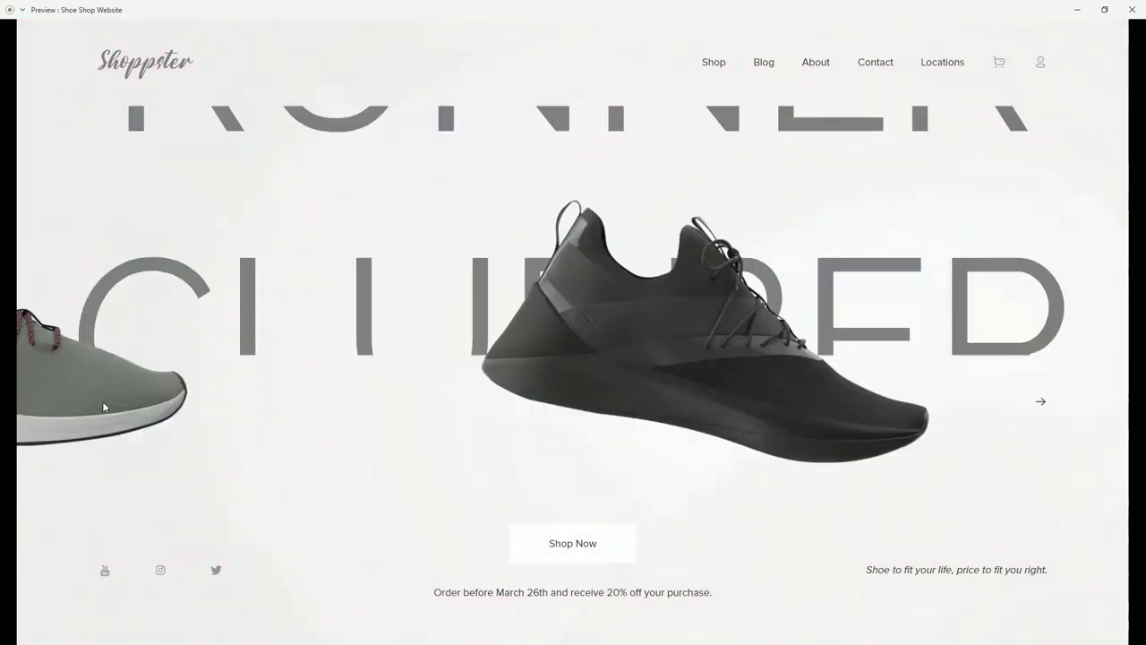